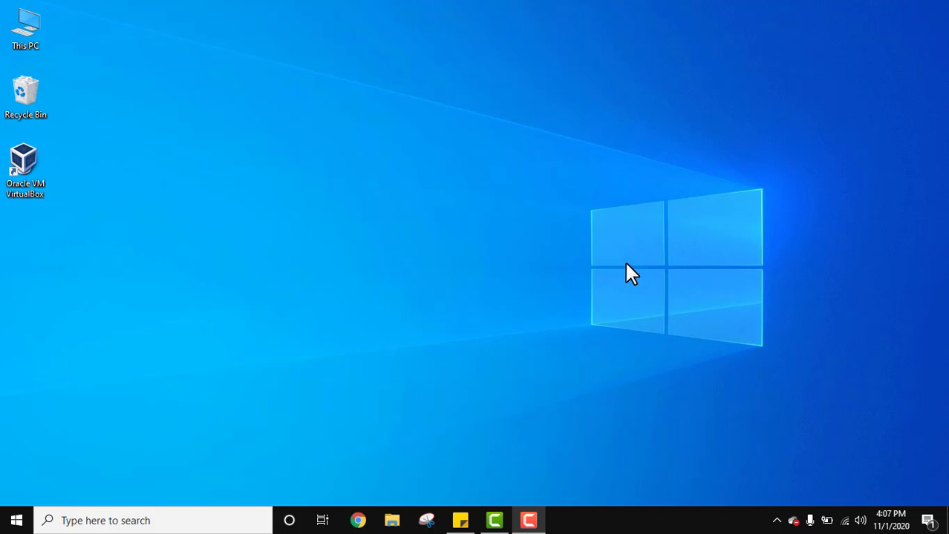
Open Google Chrome, search Google for "oracle java", and go to Oracle's Java Software page from the results
{"action": "left_click", "coordinate": [360, 520]}
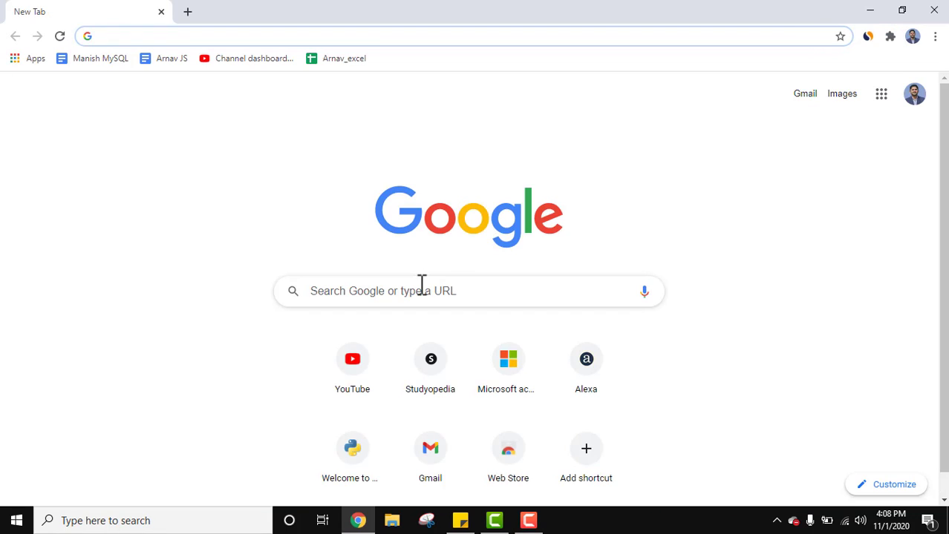
{"action": "left_click", "coordinate": [429, 282]}
{"action": "type", "text": "oracle "}
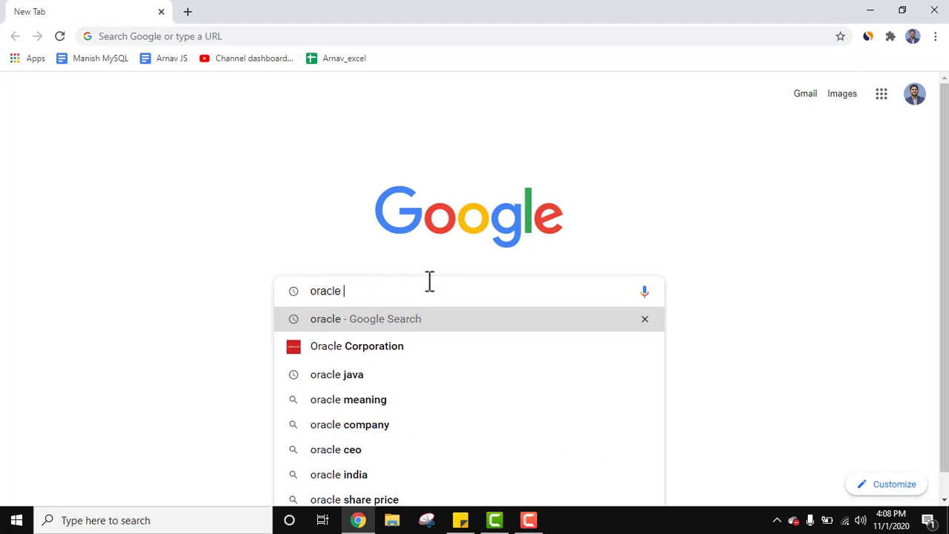
{"action": "type", "text": "java"}
{"action": "key", "text": "Return"}
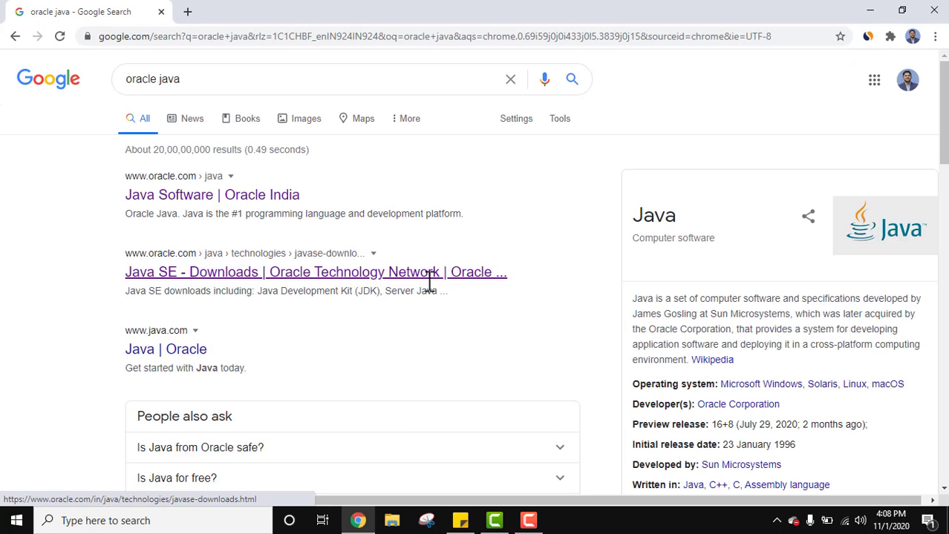
{"action": "left_click", "coordinate": [279, 201]}
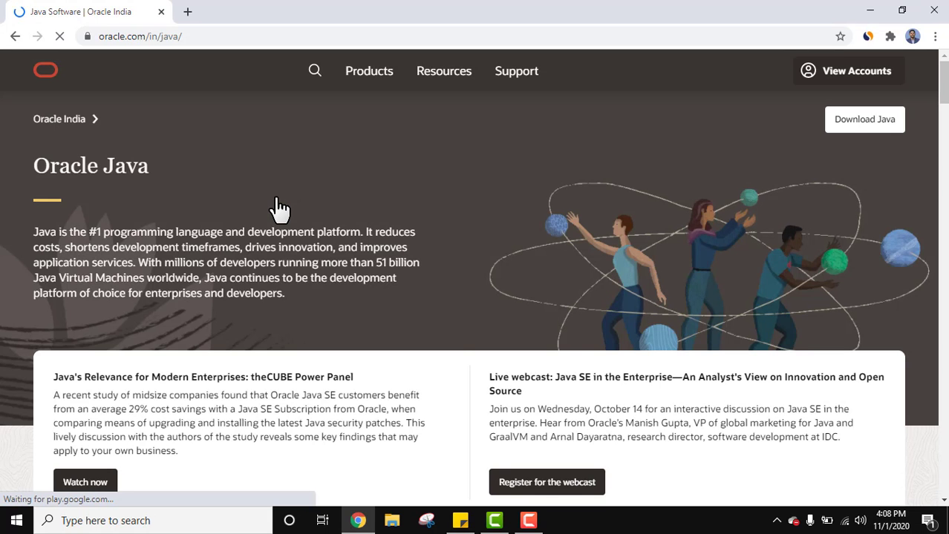
Go to the Java SE Downloads page and open the Oracle JDK download page for Java SE 15
{"action": "left_click", "coordinate": [880, 136]}
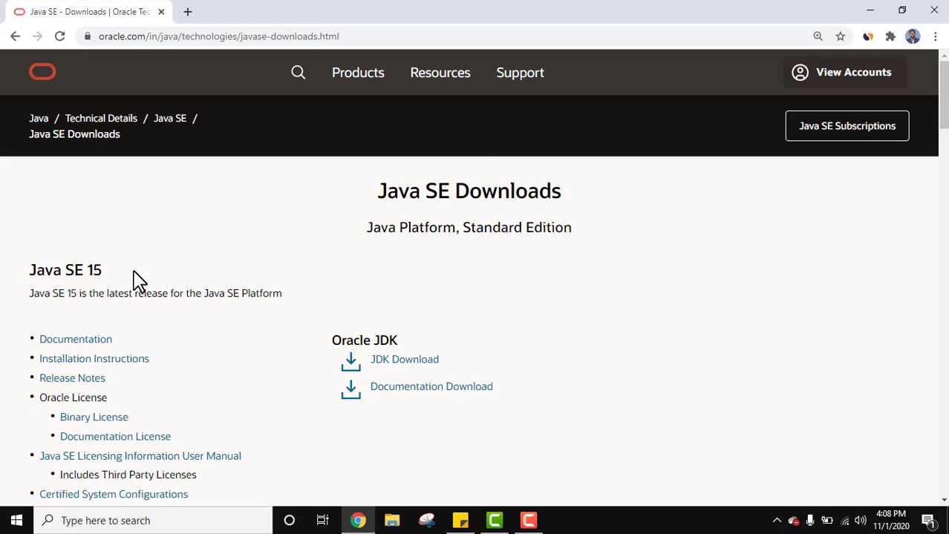
{"action": "scroll", "coordinate": [137, 280], "scroll_direction": "down", "scroll_amount": 1}
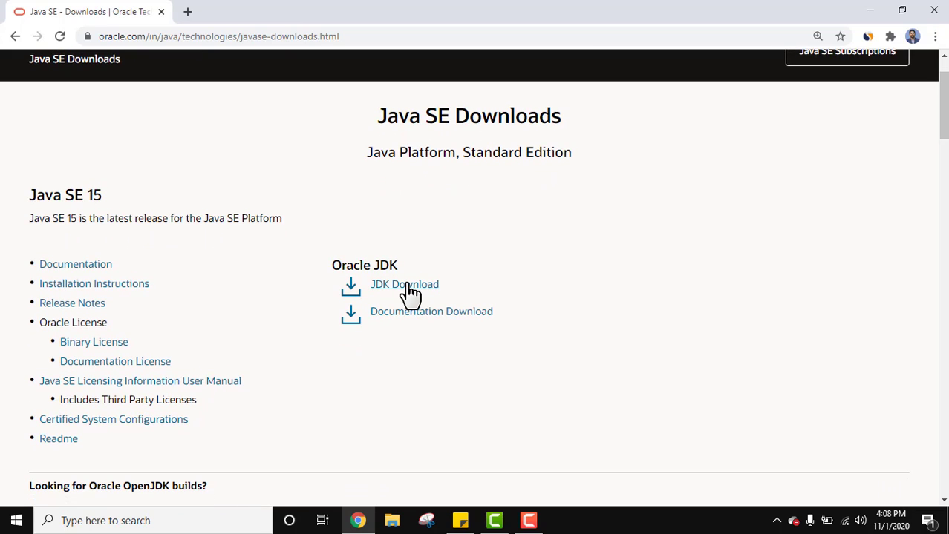
{"action": "left_click", "coordinate": [408, 286]}
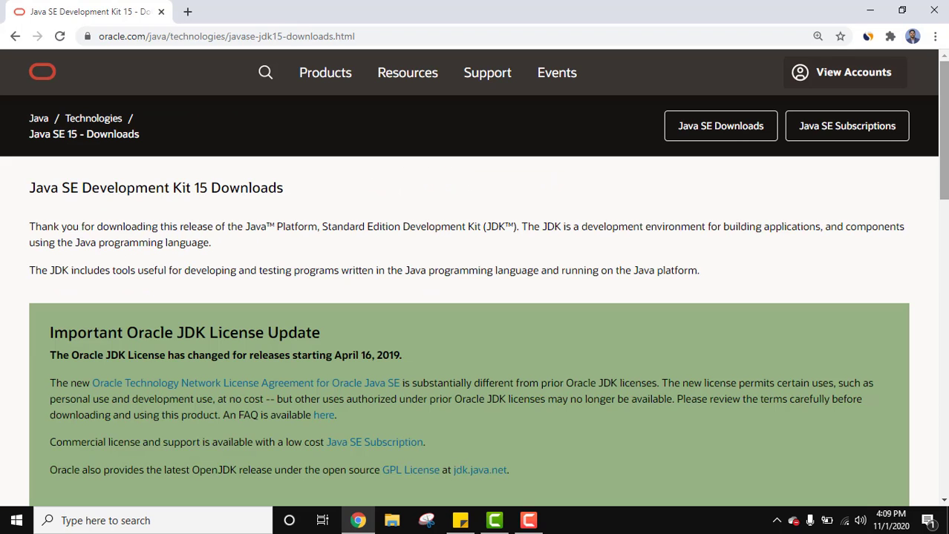
Download the Windows x64 Installer jdk-15.0.1_windows-x64_bin.exe, accepting the Oracle Technology Network License Agreement
{"action": "scroll", "coordinate": [475, 279], "scroll_direction": "down", "scroll_amount": 7}
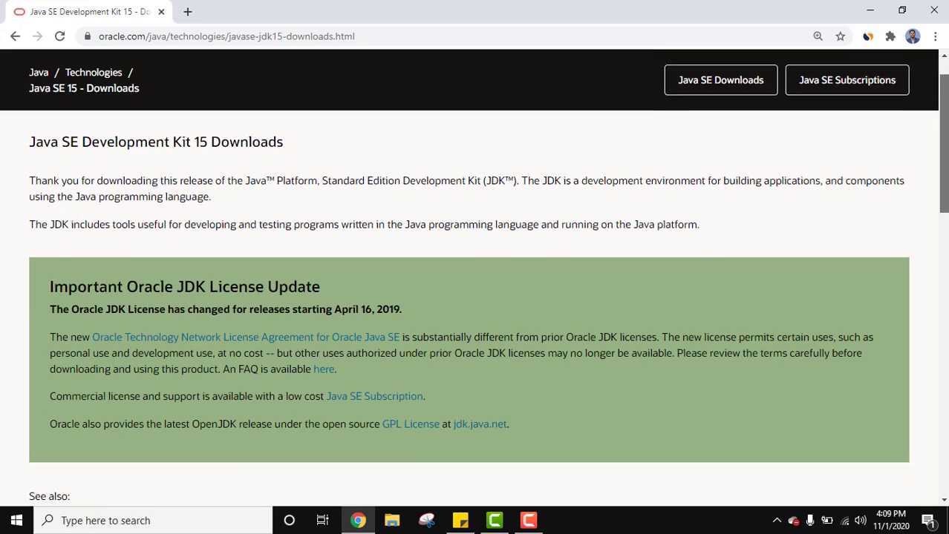
{"action": "scroll", "coordinate": [475, 278], "scroll_direction": "down", "scroll_amount": 1}
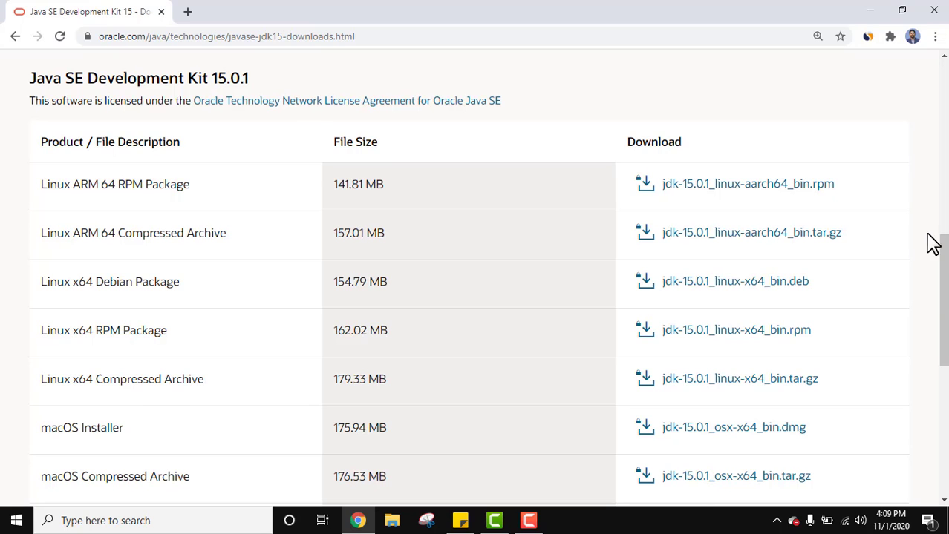
{"action": "left_click_drag", "start_coordinate": [943, 249], "coordinate": [942, 322]}
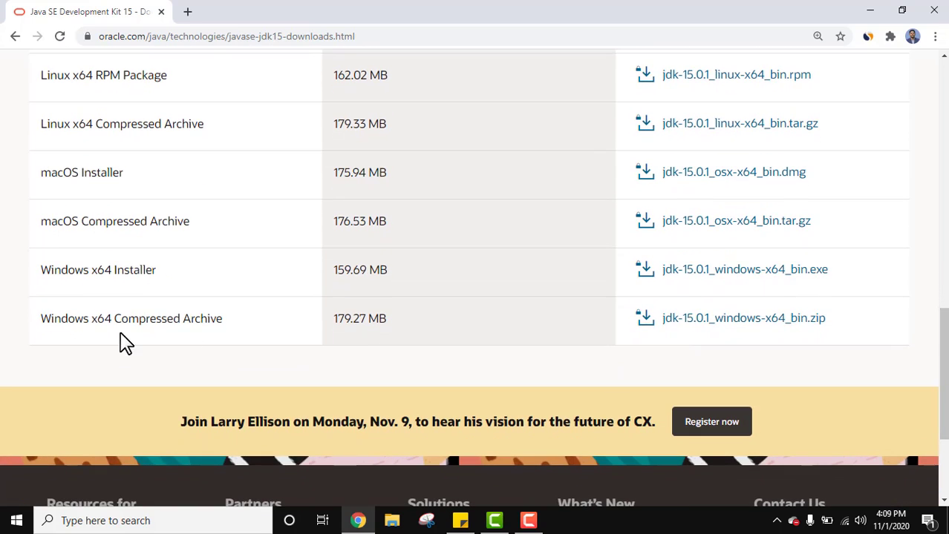
{"action": "double_click", "coordinate": [94, 272]}
{"action": "triple_click", "coordinate": [138, 271]}
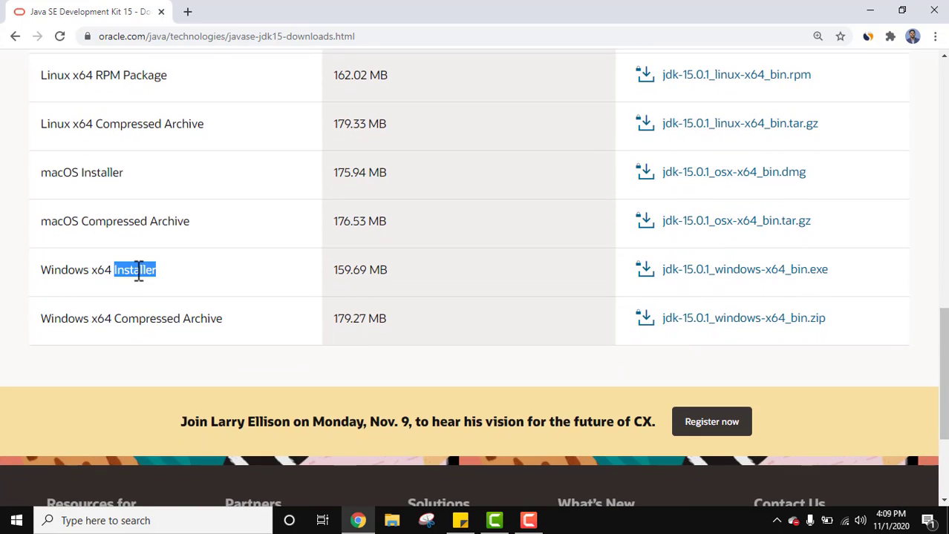
{"action": "left_click", "coordinate": [208, 277]}
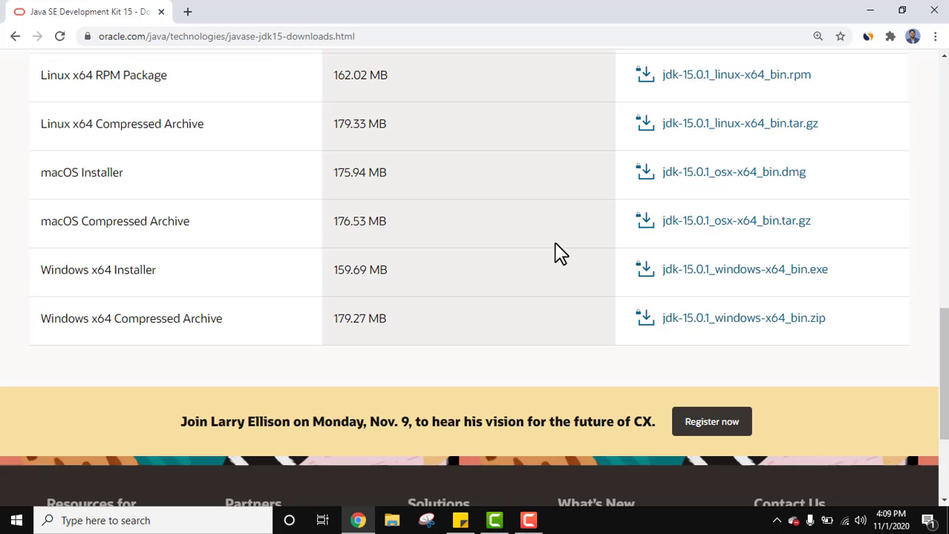
{"action": "left_click", "coordinate": [785, 275]}
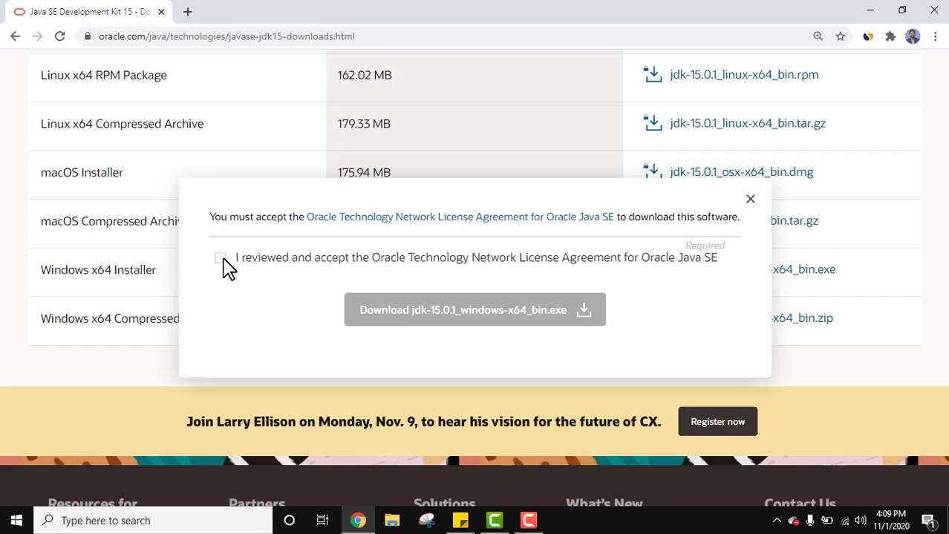
{"action": "left_click", "coordinate": [223, 260]}
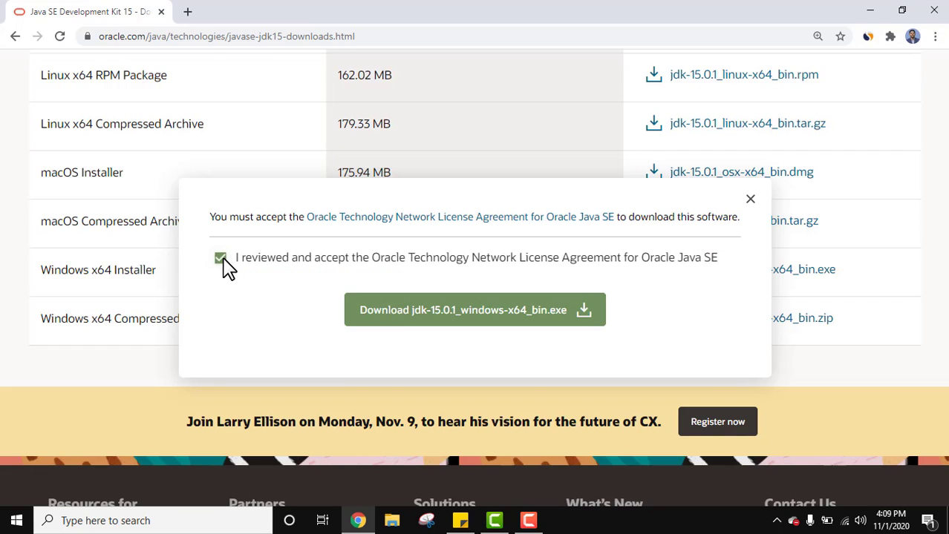
{"action": "left_click", "coordinate": [564, 325]}
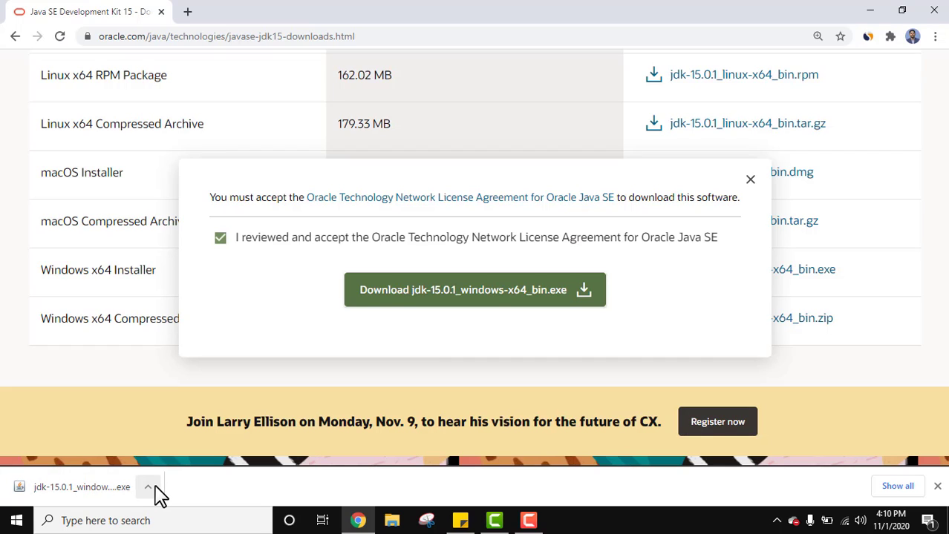
Launch the downloaded JDK 15.0.1 installer and minimize the browser window
{"action": "left_click", "coordinate": [149, 489]}
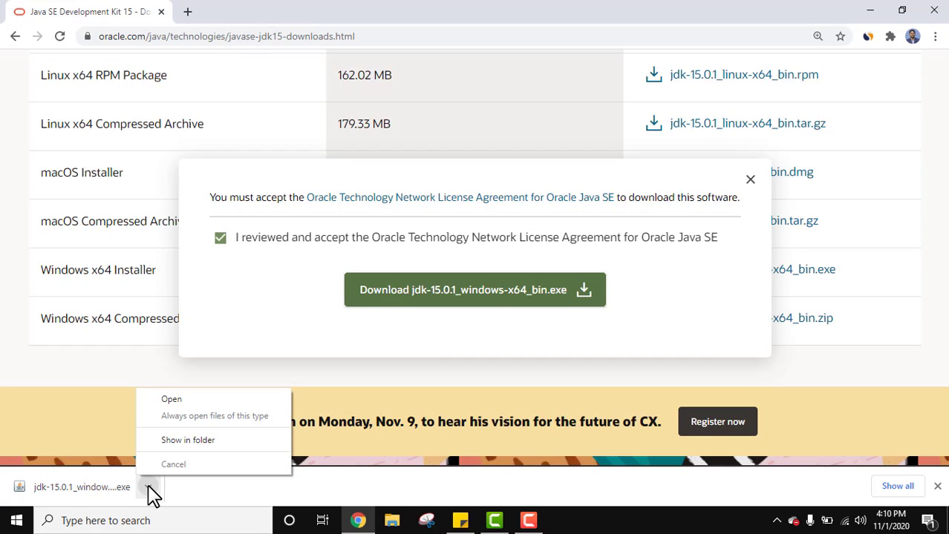
{"action": "left_click", "coordinate": [217, 403]}
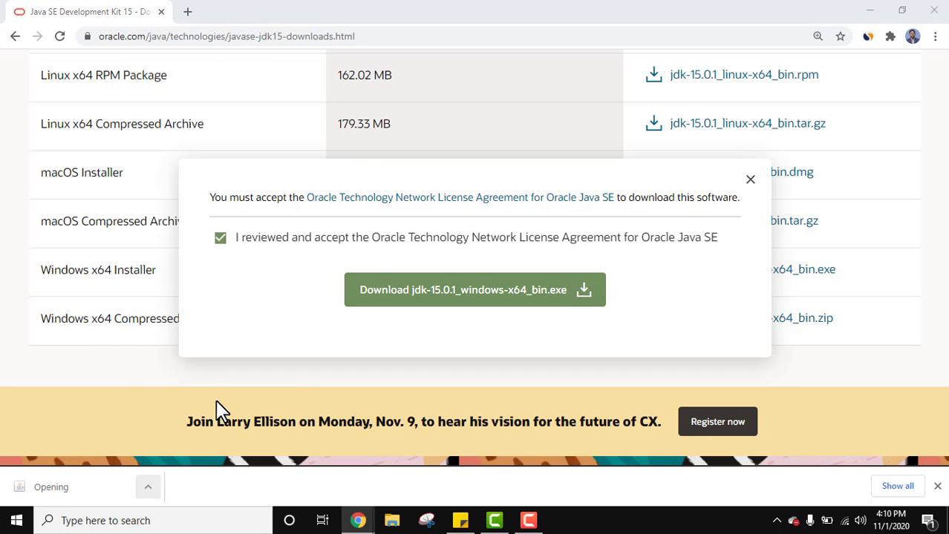
{"action": "left_click", "coordinate": [867, 11]}
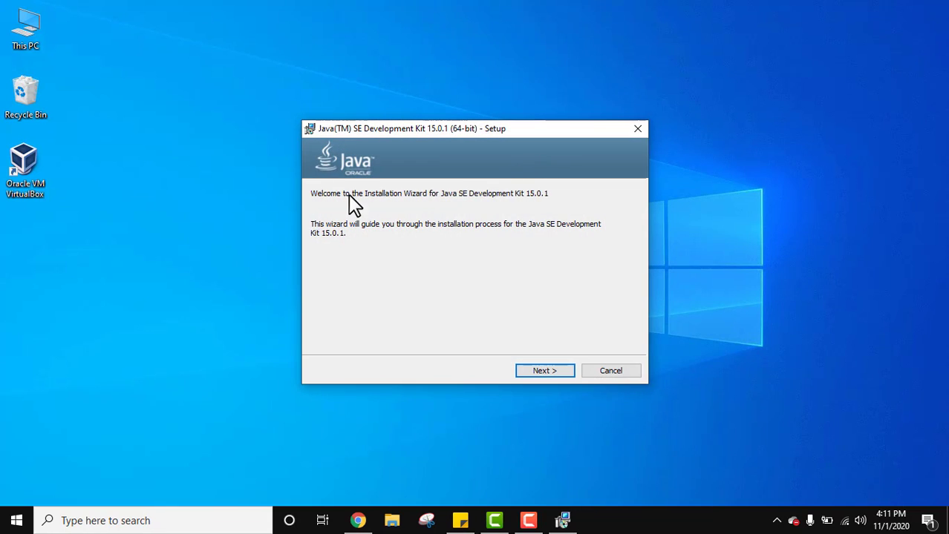
Install Java SE Development Kit 15.0.1 in the default folder C:\Program Files\Java\jdk-15.0.1\ and close the finished wizard
{"action": "left_click", "coordinate": [563, 373]}
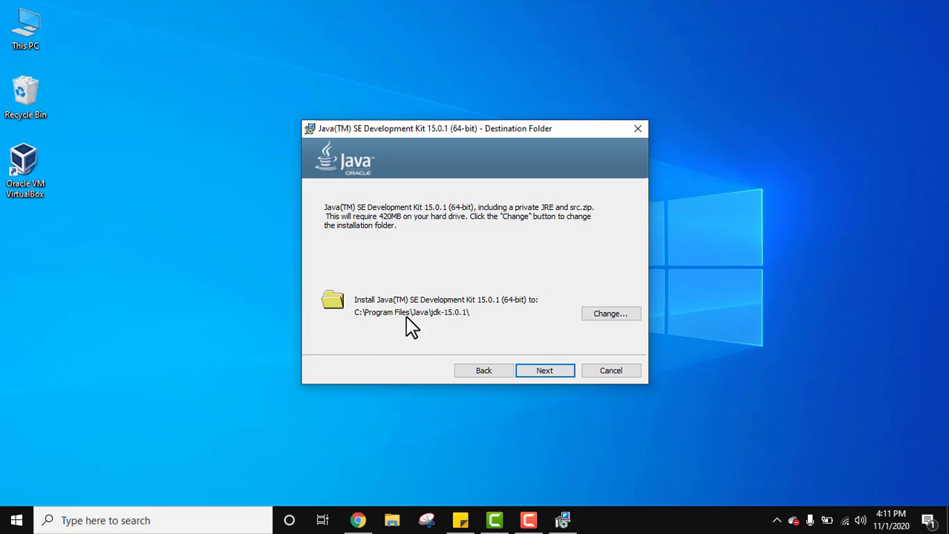
{"action": "left_click", "coordinate": [438, 319]}
{"action": "left_click", "coordinate": [609, 315]}
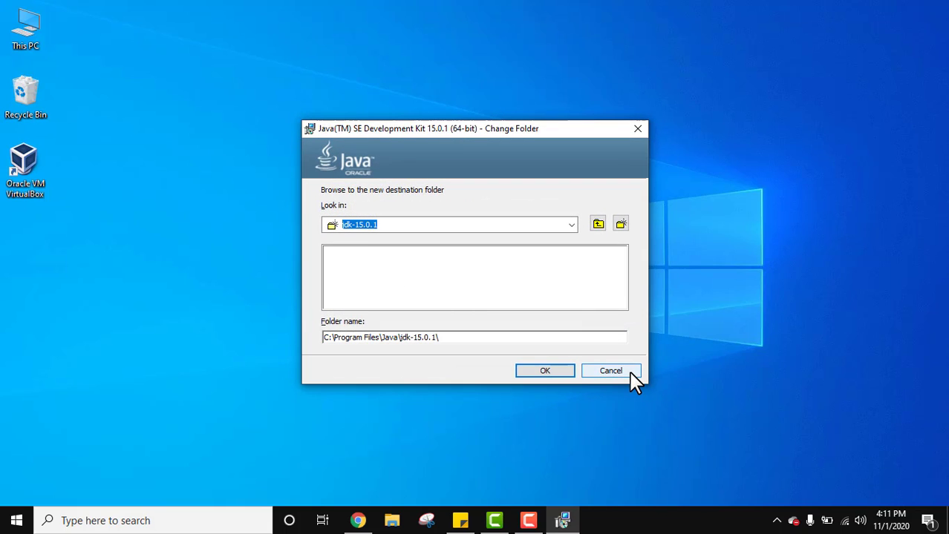
{"action": "left_click", "coordinate": [610, 371]}
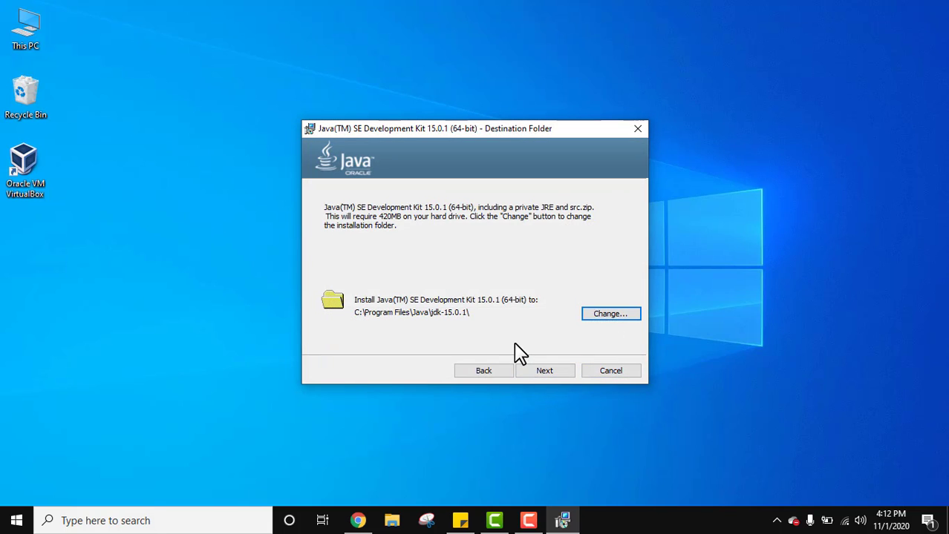
{"action": "left_click", "coordinate": [546, 377]}
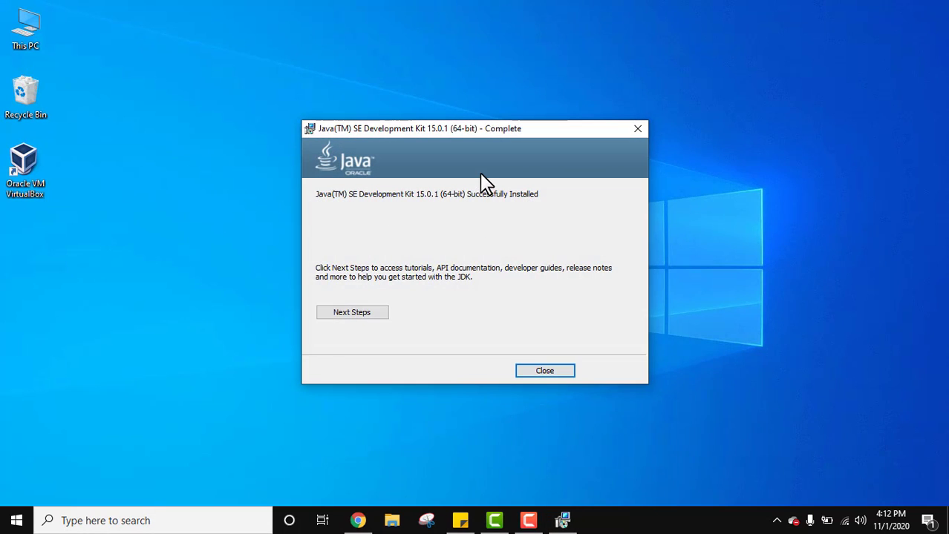
{"action": "left_click", "coordinate": [563, 371]}
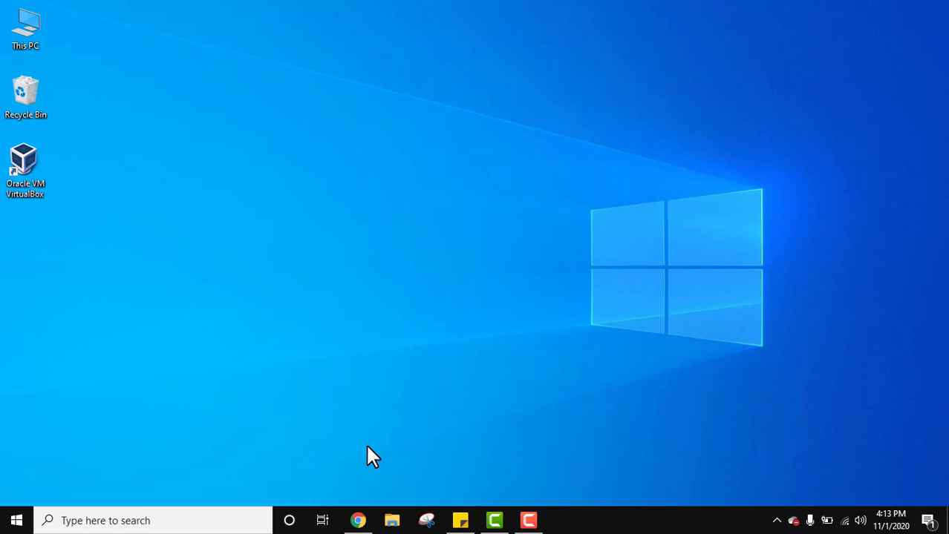
Switch to File Explorer and open the JDK's bin folder at C:\Program Files\Java\jdk-15.0.1\bin
{"action": "left_click", "coordinate": [394, 523]}
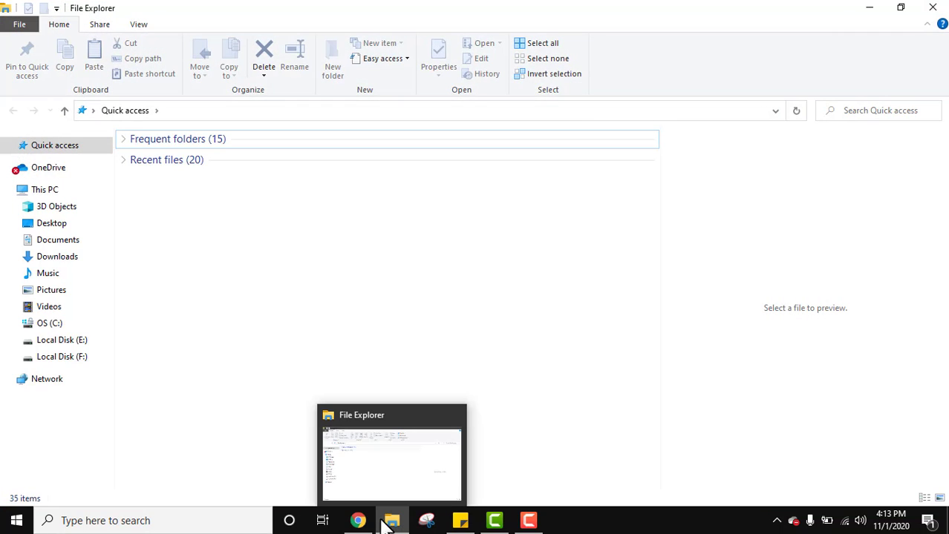
{"action": "left_click", "coordinate": [37, 324]}
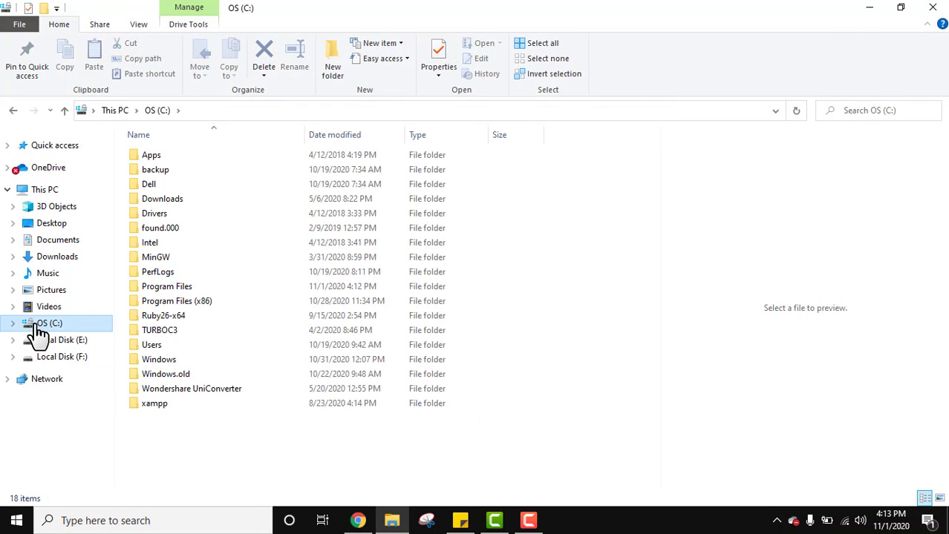
{"action": "double_click", "coordinate": [186, 286]}
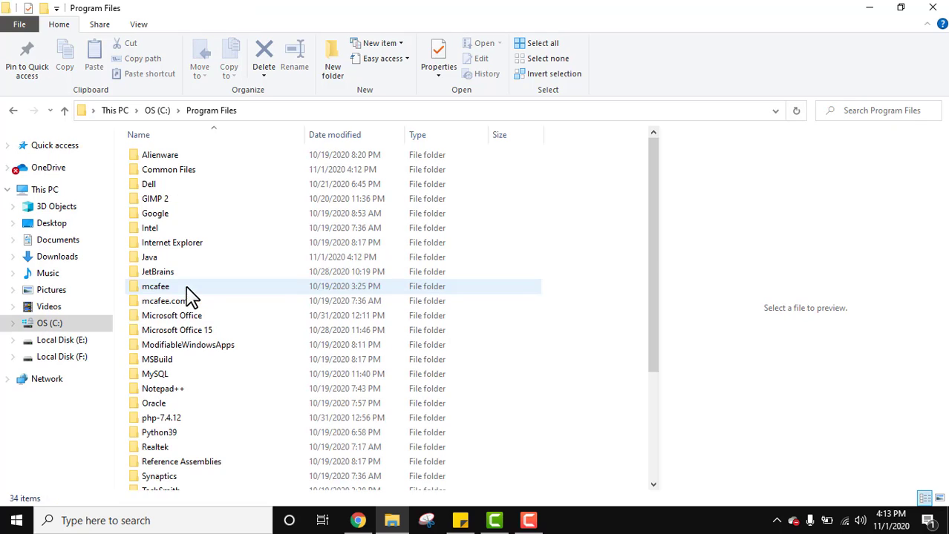
{"action": "double_click", "coordinate": [159, 260]}
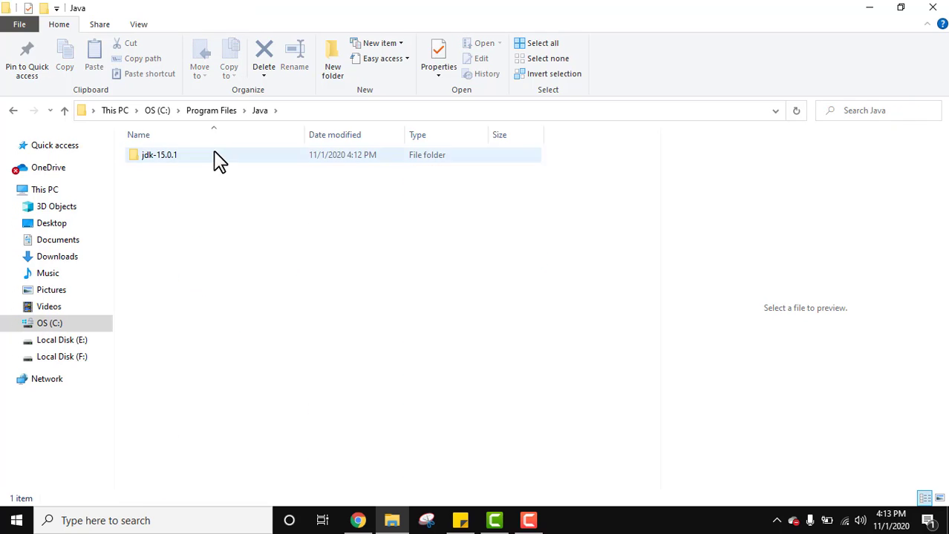
{"action": "double_click", "coordinate": [190, 162]}
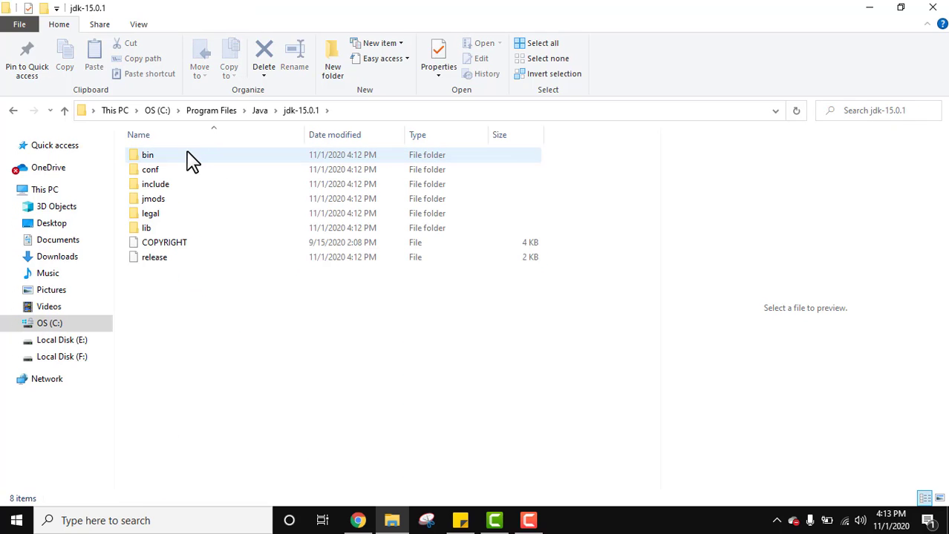
{"action": "double_click", "coordinate": [191, 162]}
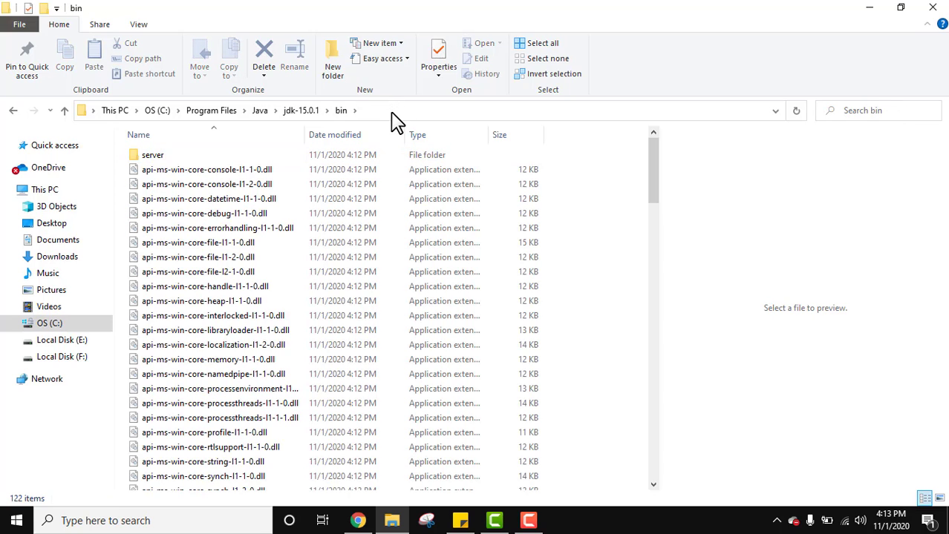
Copy the full path of the bin folder and minimize the File Explorer window
{"action": "left_click", "coordinate": [394, 111]}
{"action": "right_click", "coordinate": [208, 111]}
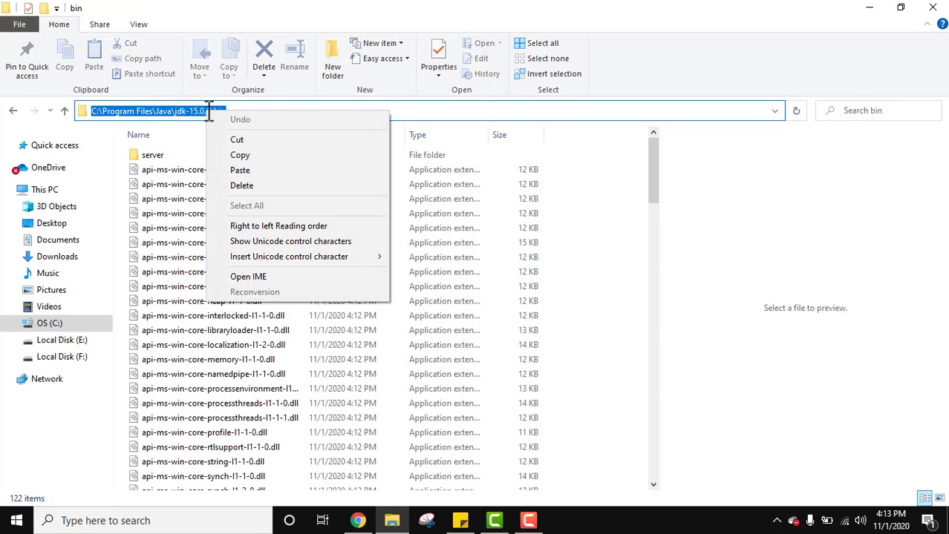
{"action": "left_click", "coordinate": [244, 155]}
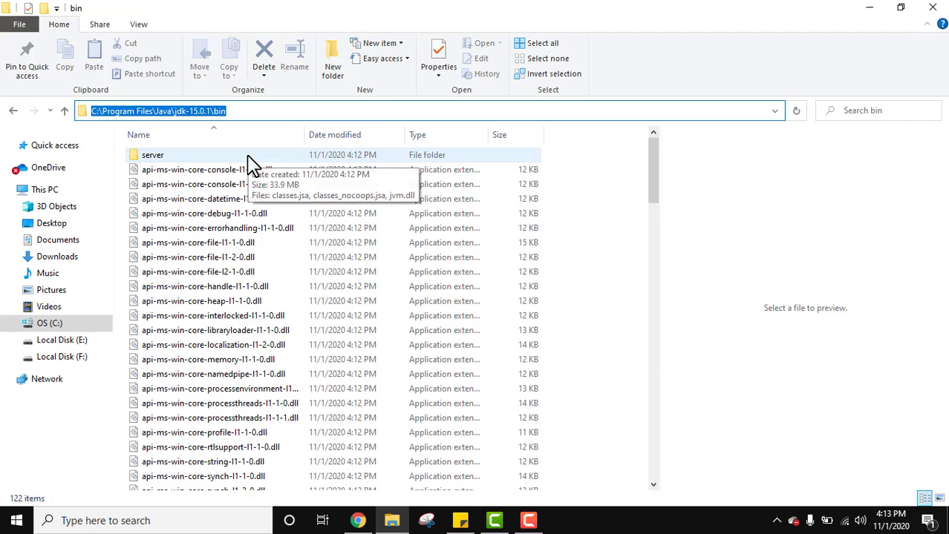
{"action": "left_click", "coordinate": [870, 9]}
Search Windows for "variable", open the system environment variables settings, and bring up the Environment Variables dialog
{"action": "left_click", "coordinate": [16, 521]}
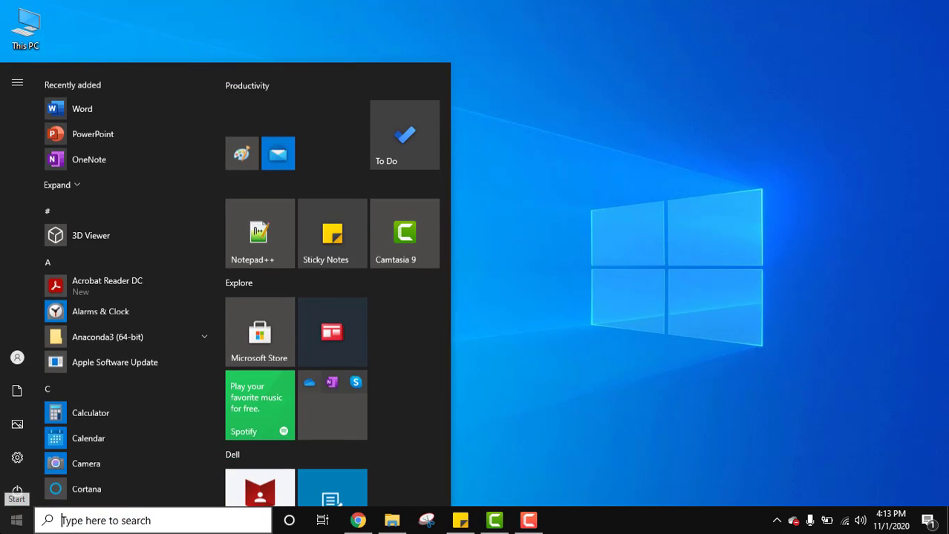
{"action": "type", "text": "variable"}
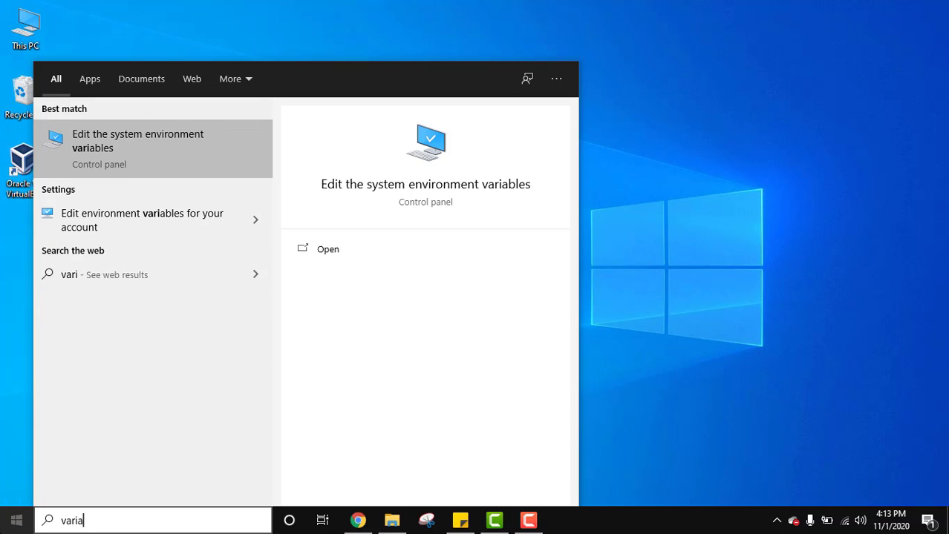
{"action": "left_click", "coordinate": [192, 168]}
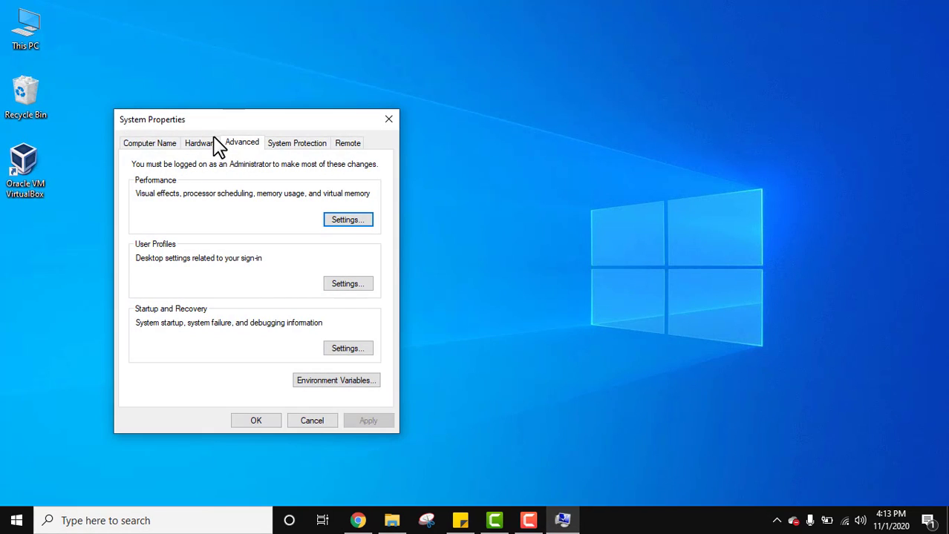
{"action": "left_click", "coordinate": [374, 384]}
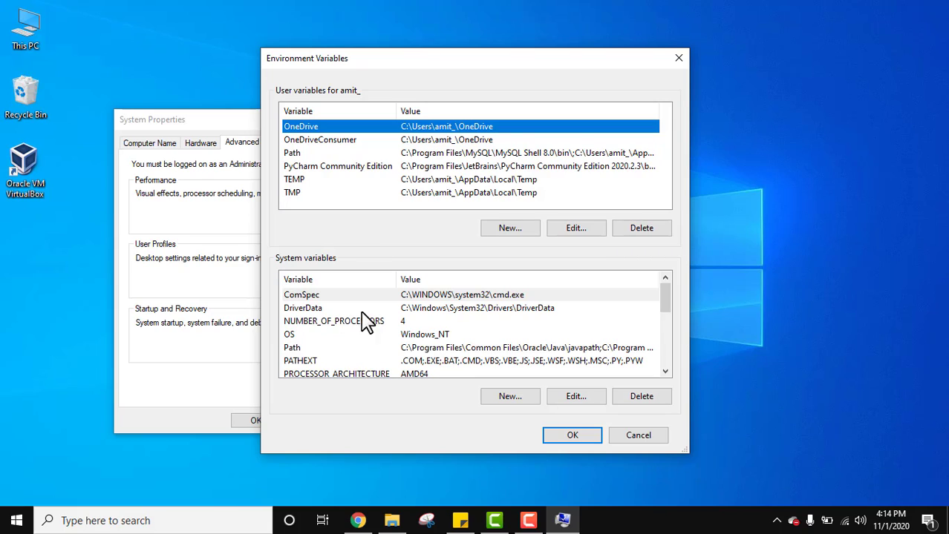
Add C:\Program Files\Java\jdk-15.0.1\bin as a new entry in the system Path variable
{"action": "left_click", "coordinate": [415, 348]}
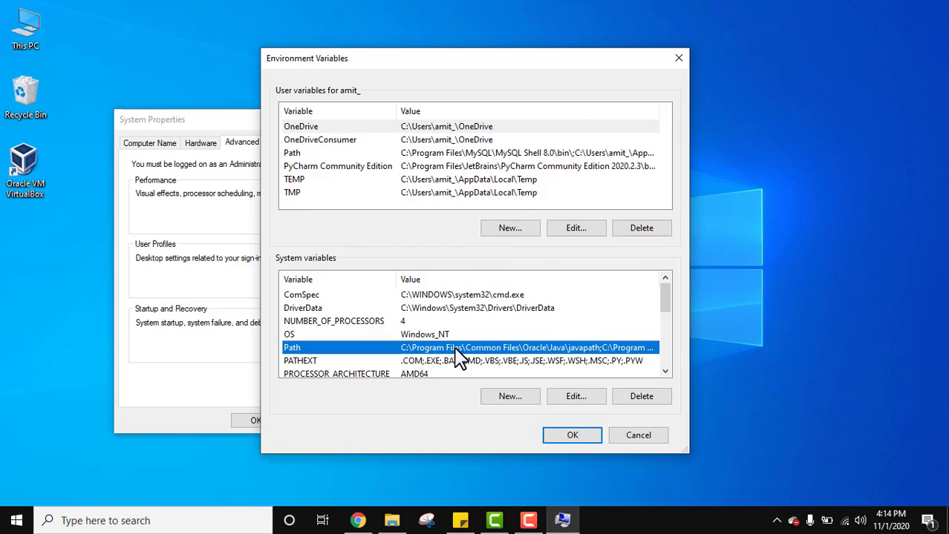
{"action": "double_click", "coordinate": [455, 349]}
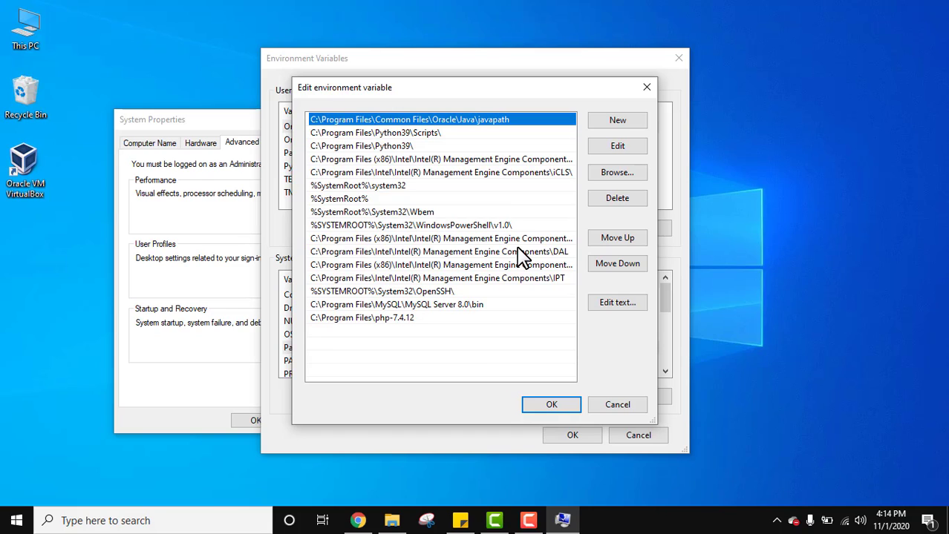
{"action": "left_click", "coordinate": [613, 126]}
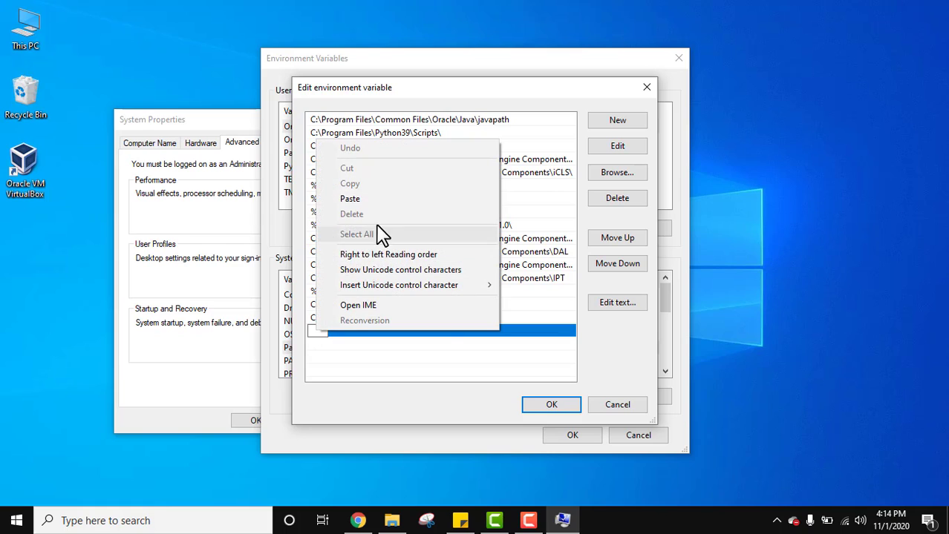
{"action": "left_click", "coordinate": [388, 201]}
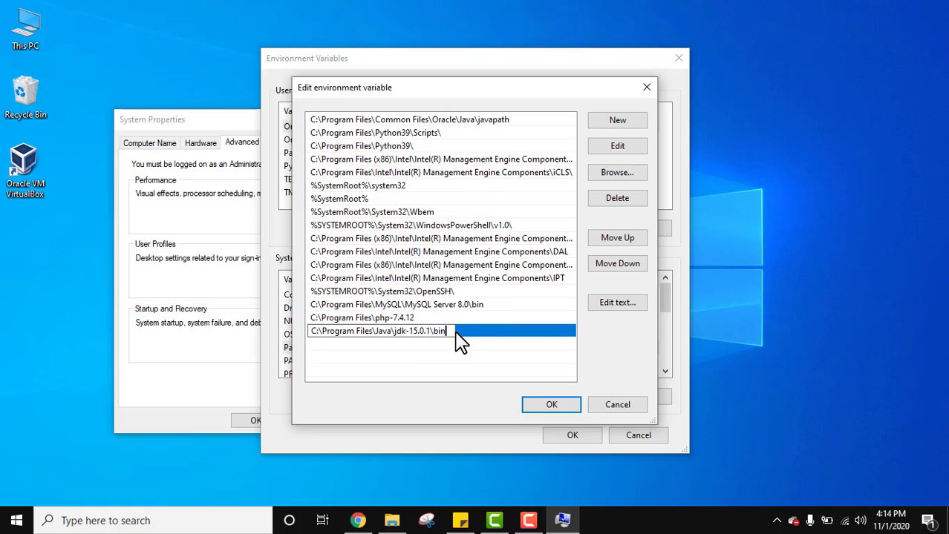
{"action": "left_click", "coordinate": [452, 363]}
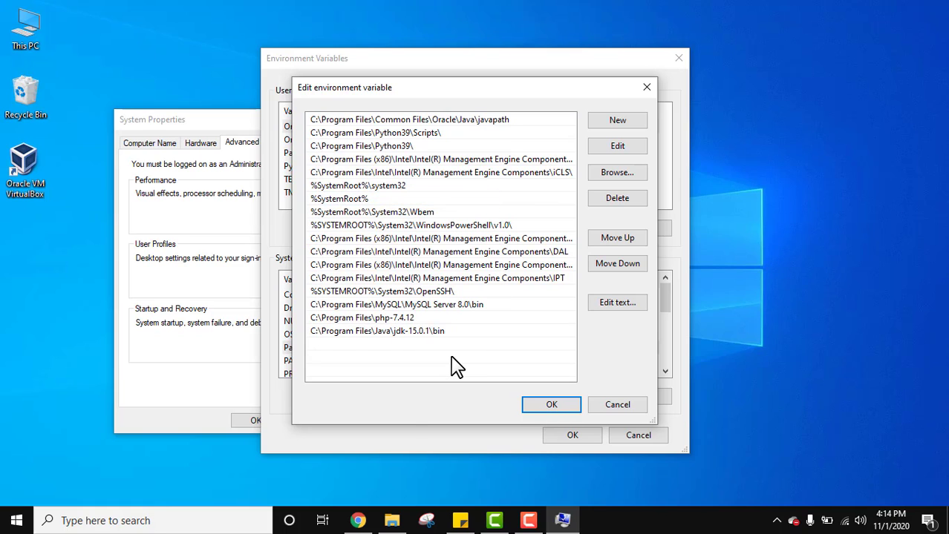
Switch to File Explorer to recheck the JDK bin folder's path, and return to the matching entry in the Path list
{"action": "left_click", "coordinate": [392, 520]}
{"action": "left_click", "coordinate": [364, 113]}
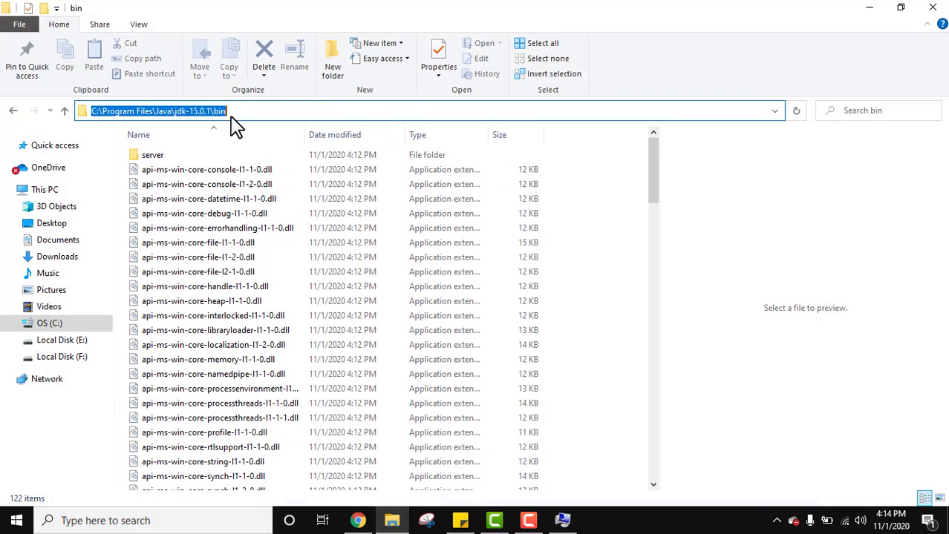
{"action": "right_click", "coordinate": [211, 104]}
{"action": "left_click", "coordinate": [267, 154]}
{"action": "left_click", "coordinate": [868, 9]}
{"action": "left_click", "coordinate": [452, 332]}
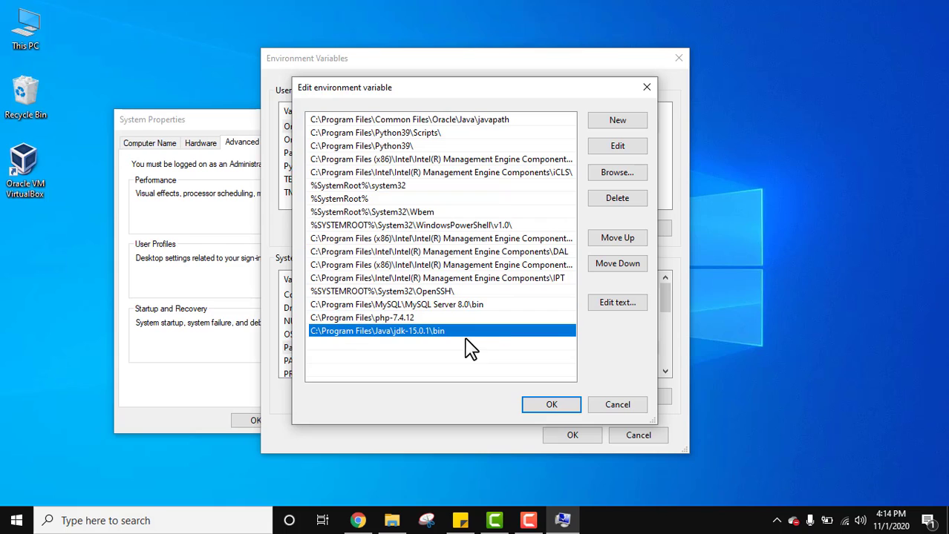
Accept the Path change and close the Environment Variables and System Properties dialogs with the changes kept
{"action": "left_click", "coordinate": [551, 406]}
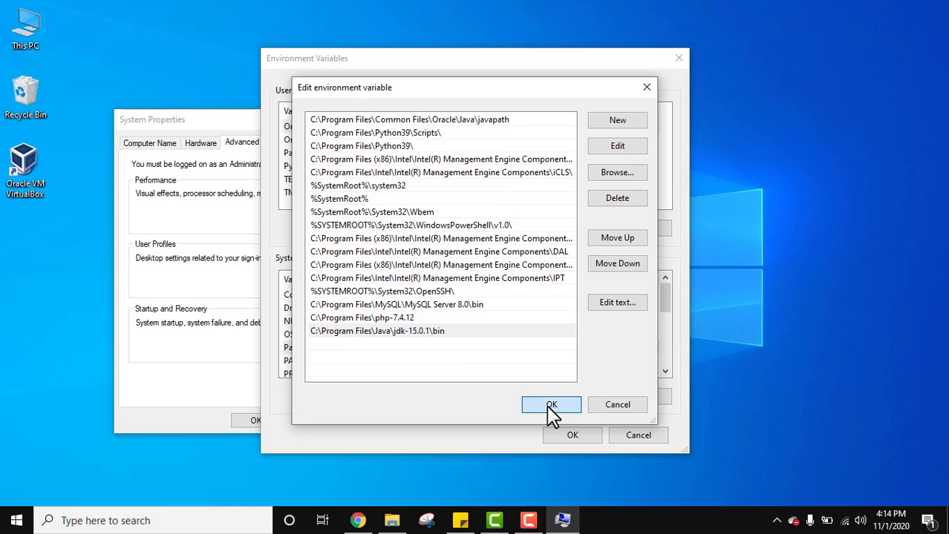
{"action": "left_click", "coordinate": [572, 436]}
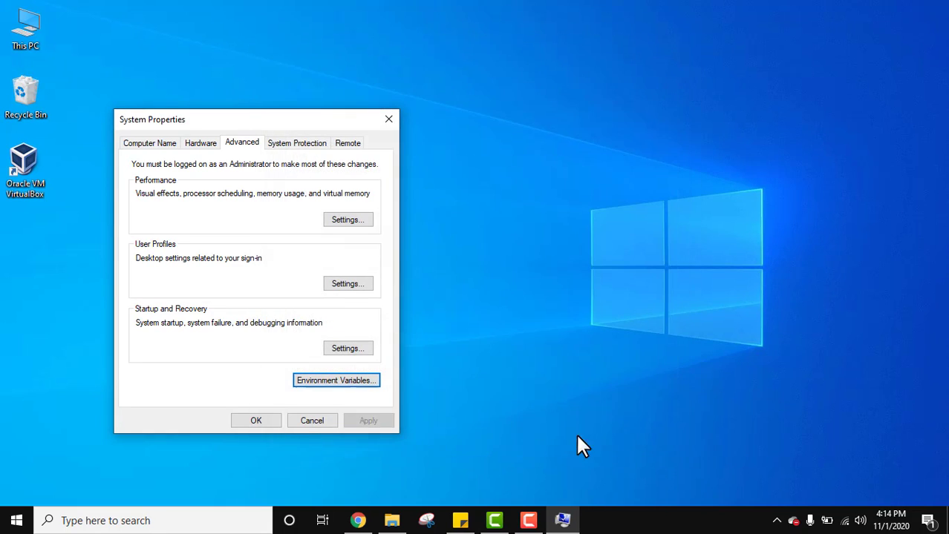
{"action": "left_click", "coordinate": [256, 421]}
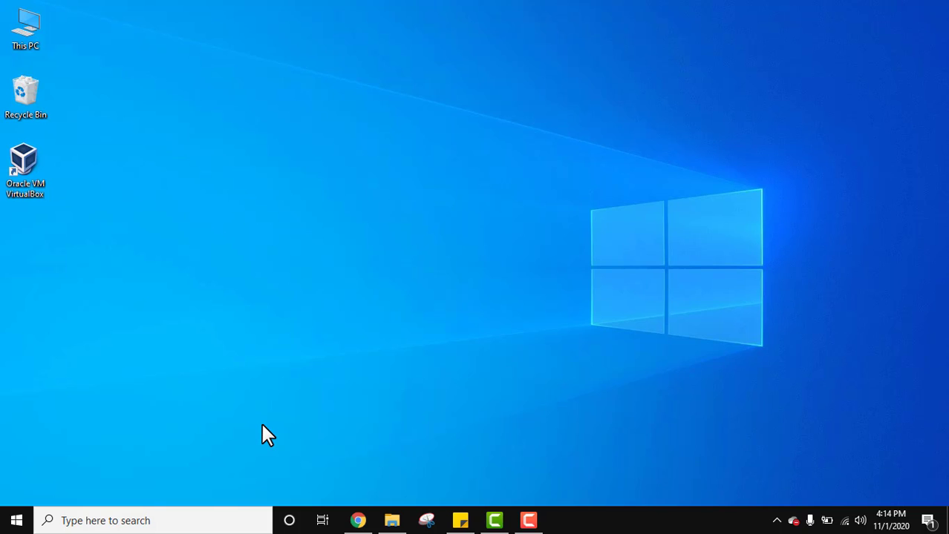
Open Command Prompt and check the installed Java version with java --version
{"action": "key", "text": "super"}
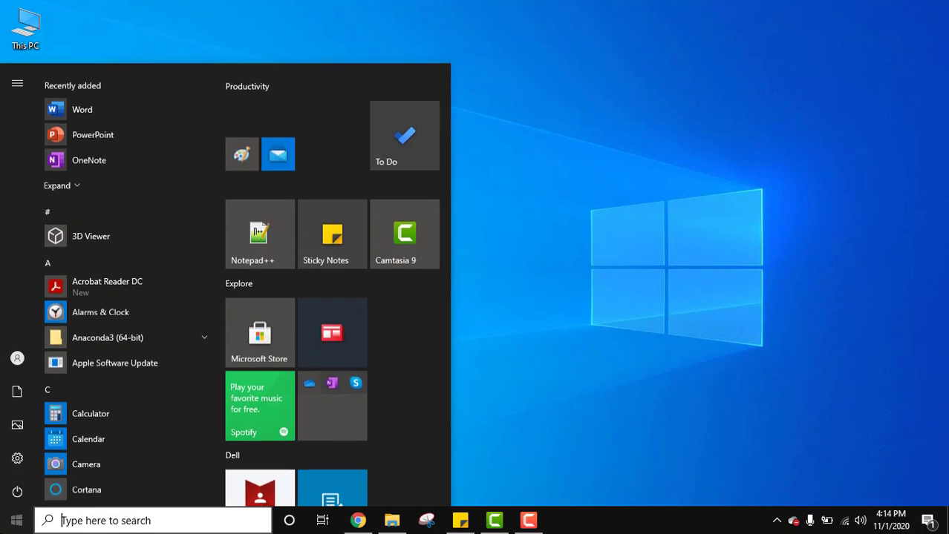
{"action": "type", "text": "cmd"}
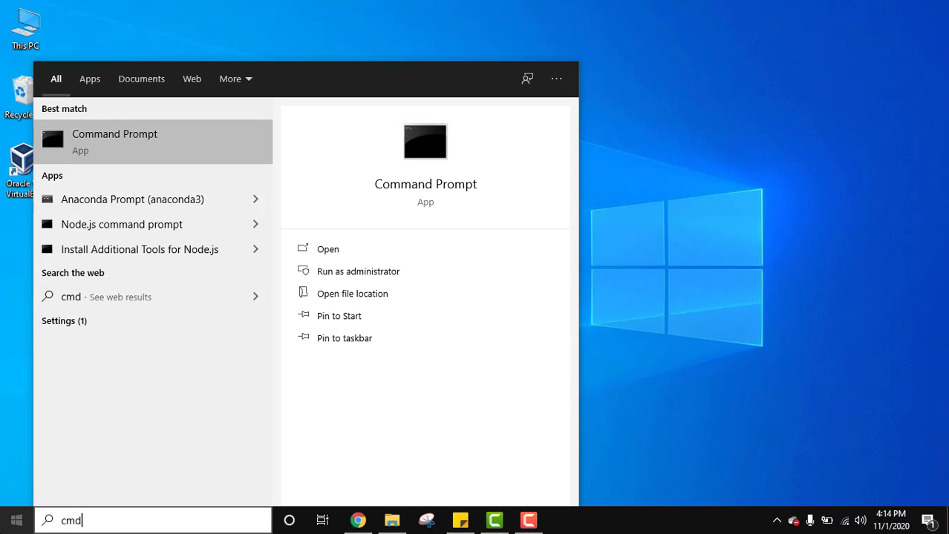
{"action": "key", "text": "Return"}
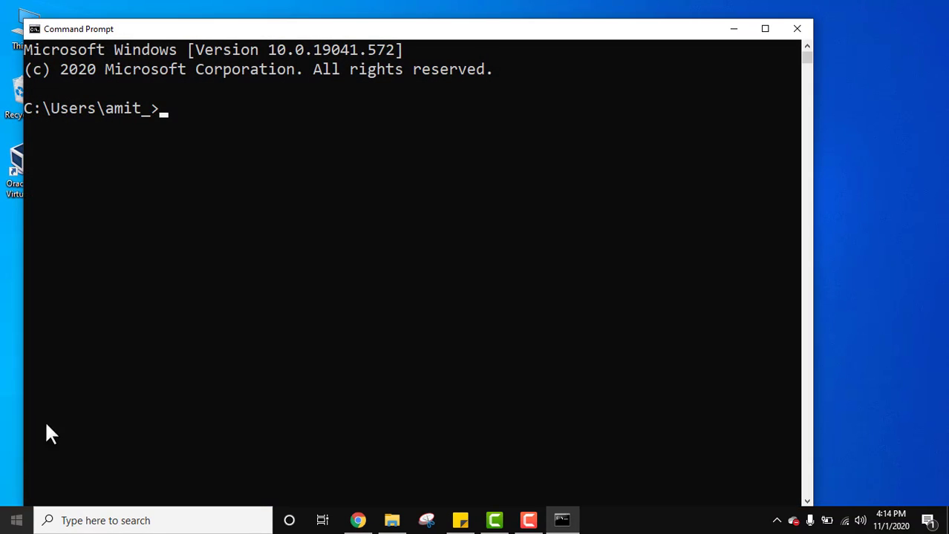
{"action": "left_click_drag", "start_coordinate": [271, 41], "coordinate": [369, 40]}
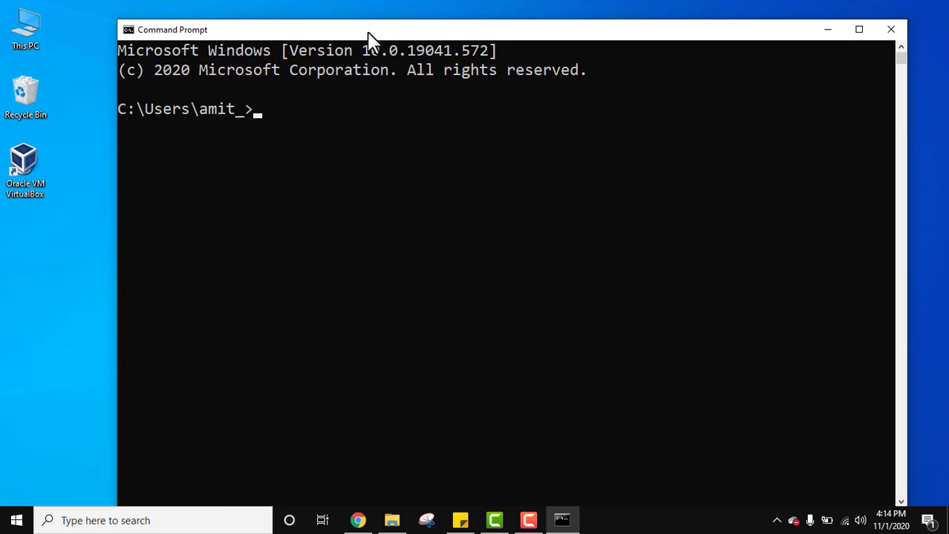
{"action": "type", "text": "java --ver"}
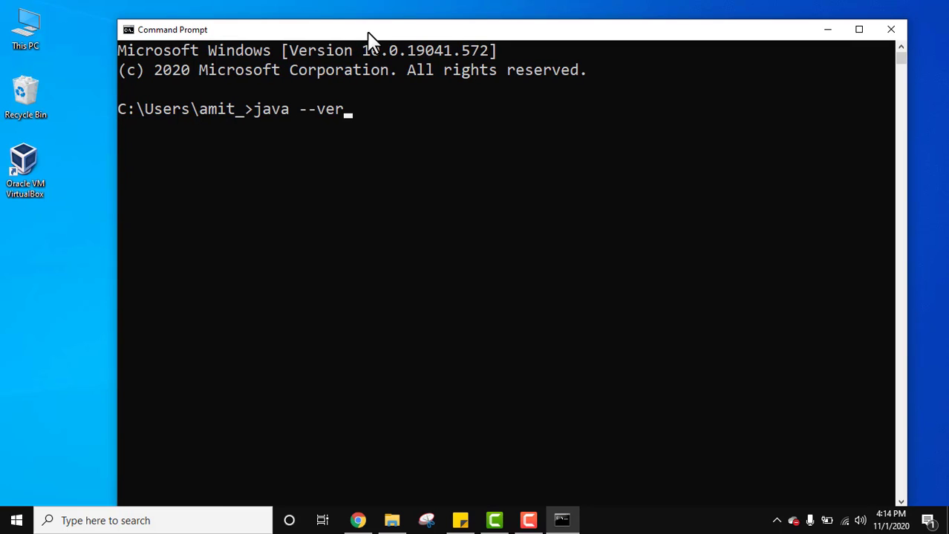
{"action": "type", "text": "sion"}
{"action": "key", "text": "Return"}
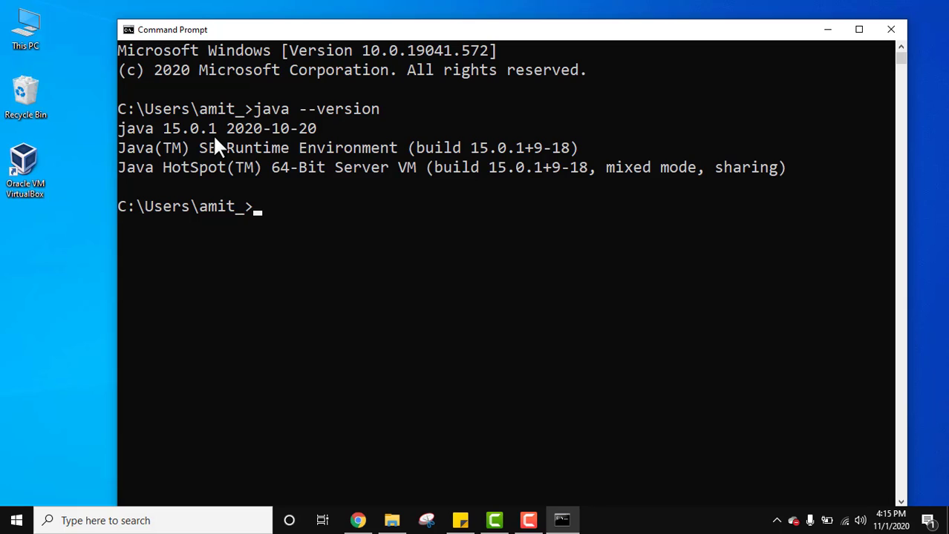
Run javac without arguments, review its usage output from start to end, and close Command Prompt
{"action": "type", "text": "javac"}
{"action": "key", "text": "Return"}
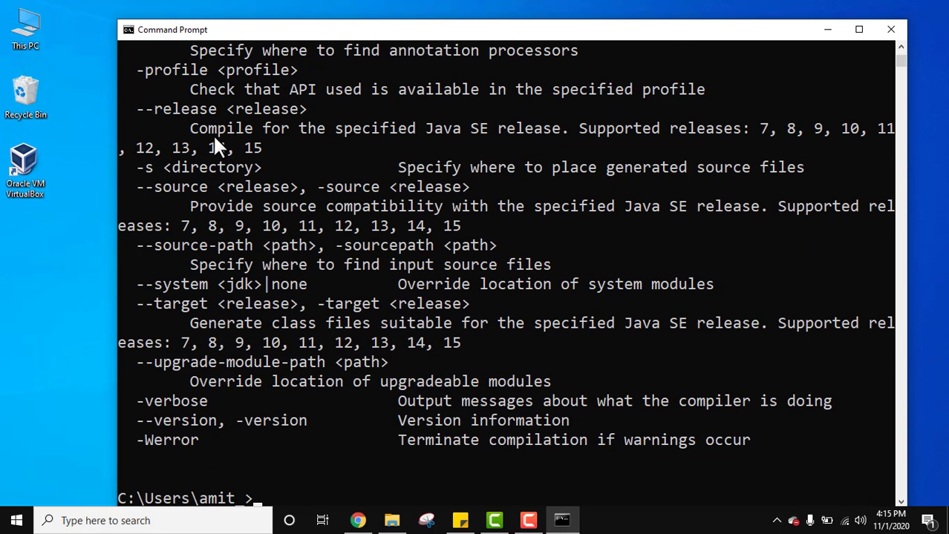
{"action": "left_click", "coordinate": [899, 46]}
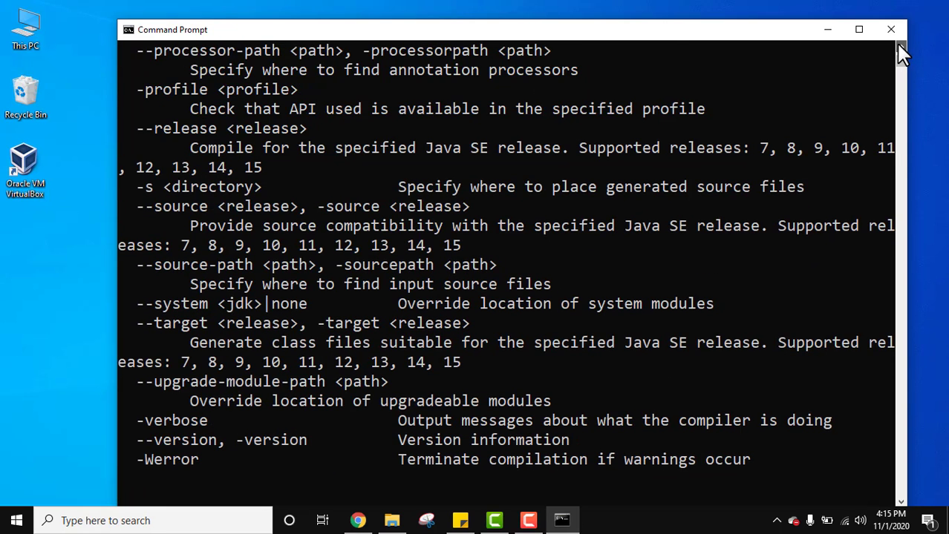
{"action": "left_click_drag", "start_coordinate": [898, 46], "coordinate": [899, 46]}
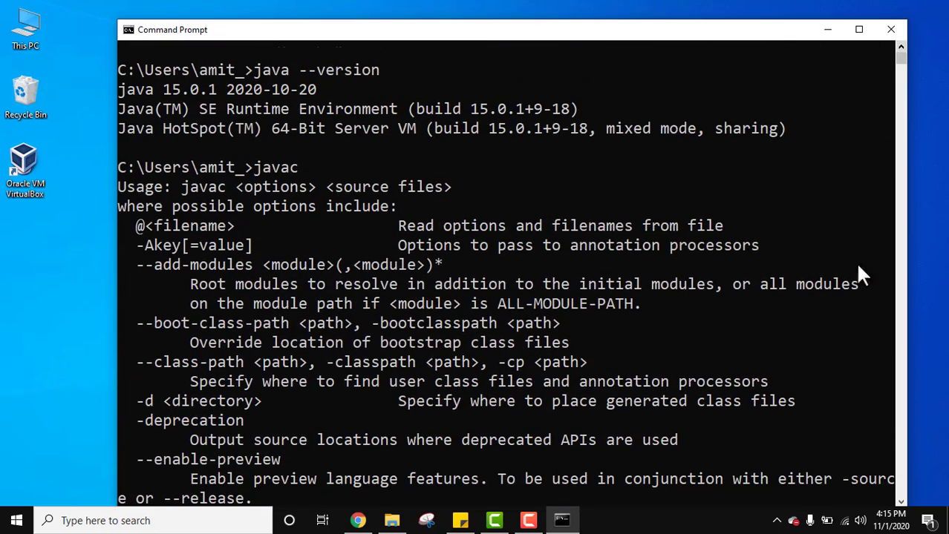
{"action": "left_click_drag", "start_coordinate": [900, 501], "coordinate": [901, 502]}
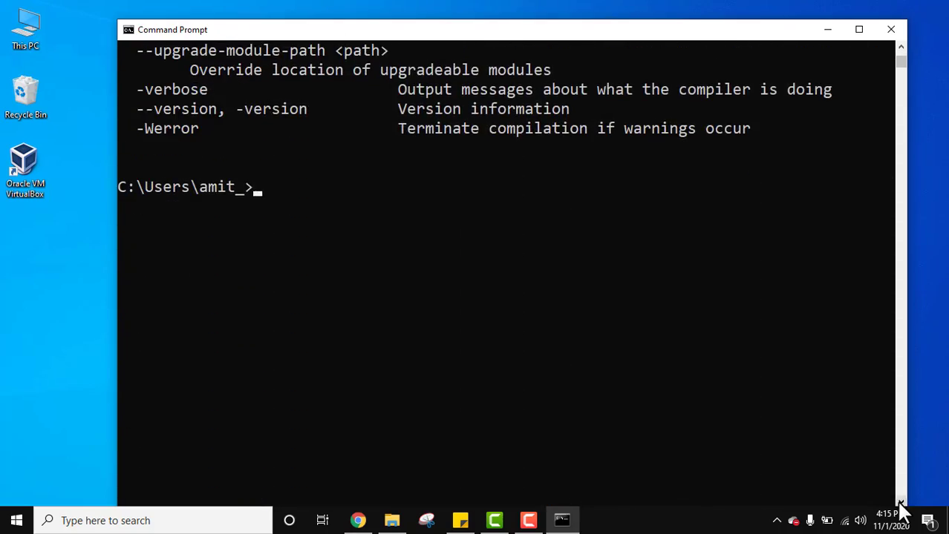
{"action": "left_click", "coordinate": [884, 33]}
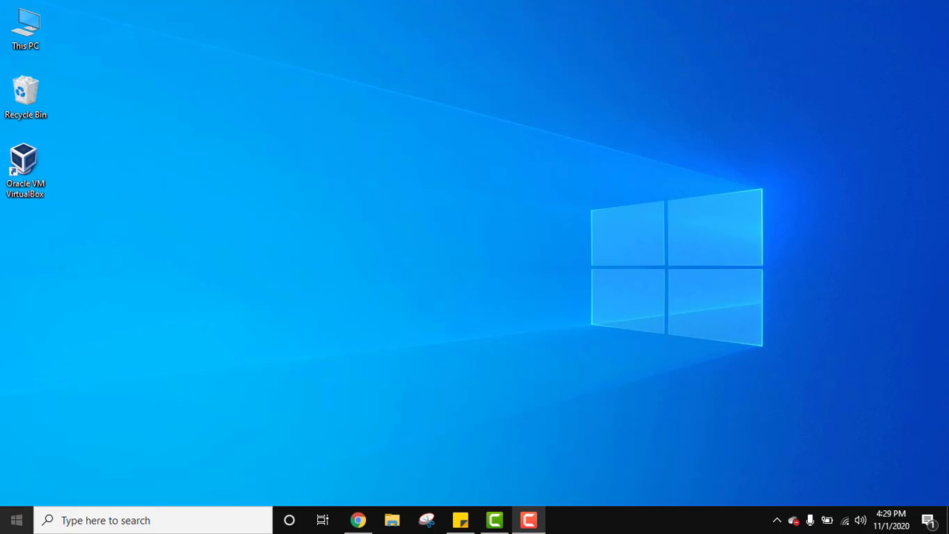
Open Notepad++ and write a public class Studyopedia whose main method prints "First Java 15 program..." with System.out.println
{"action": "left_click", "coordinate": [17, 520]}
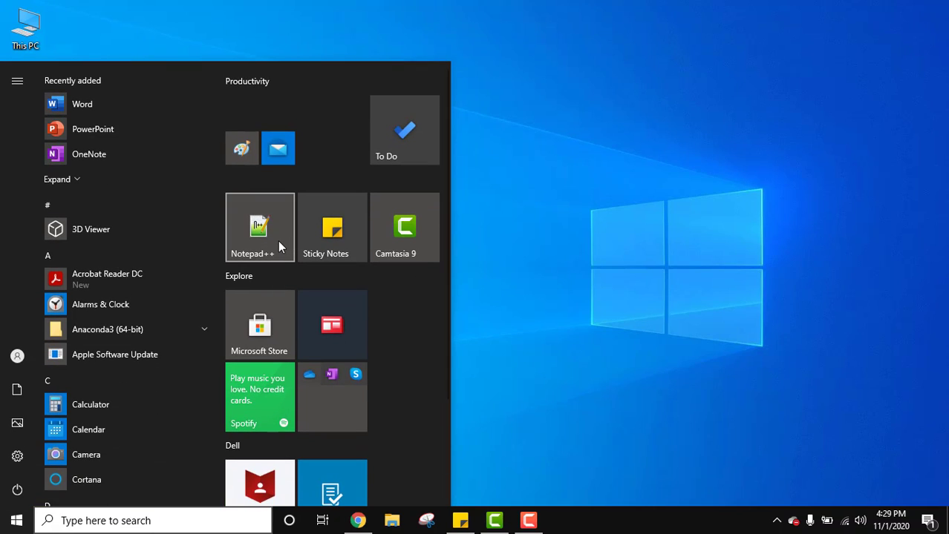
{"action": "left_click", "coordinate": [279, 242]}
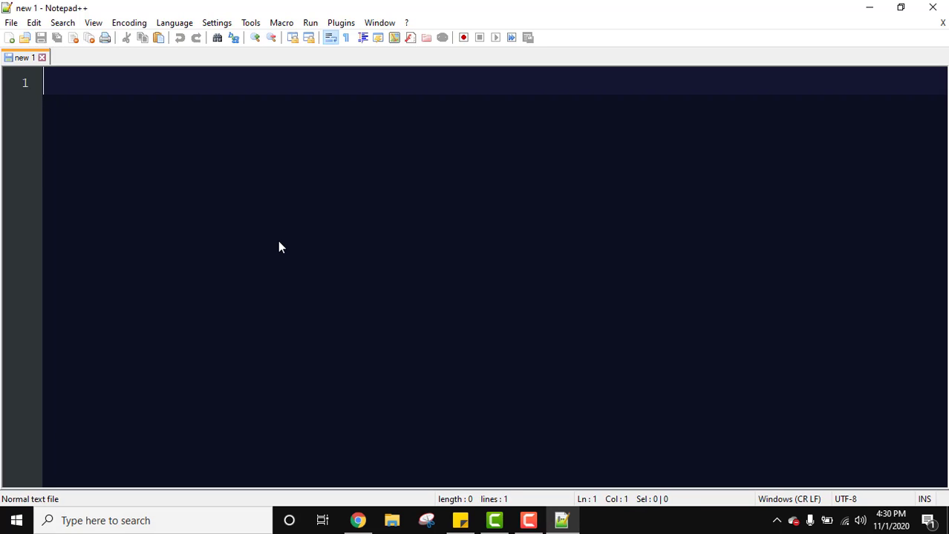
{"action": "type", "text": "public class Studyopedia {"}
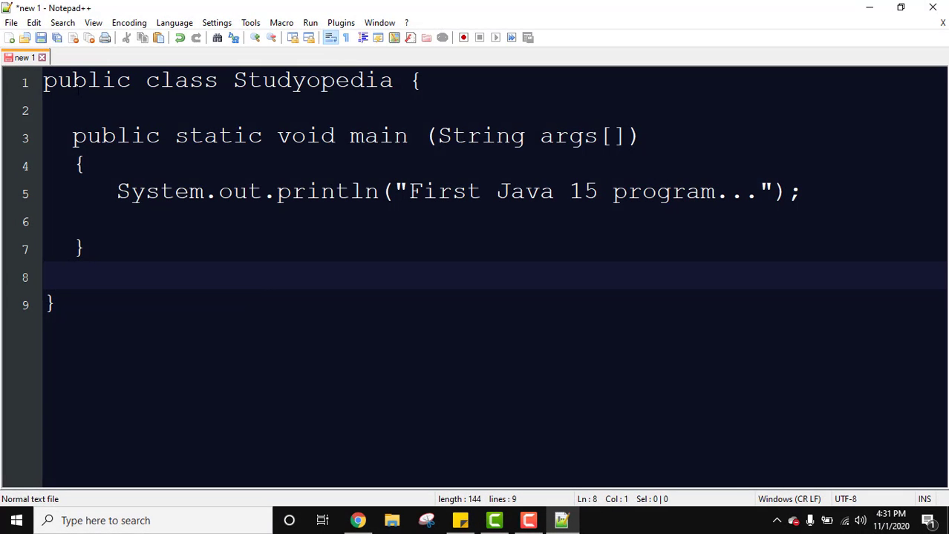
Examine the Studyopedia class declaration and each part of the main method's signature, including the String args[] parameter
{"action": "left_click", "coordinate": [77, 83]}
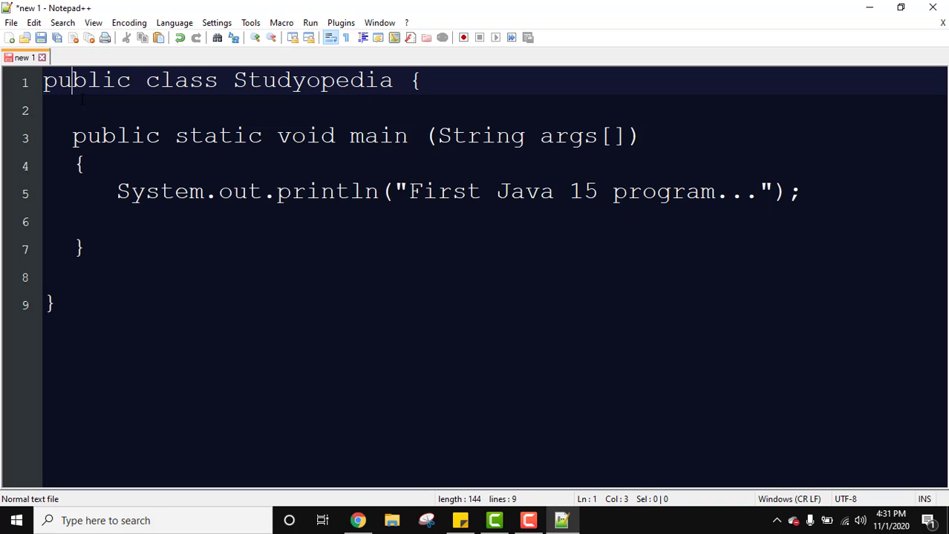
{"action": "left_click", "coordinate": [203, 82]}
{"action": "left_click_drag", "start_coordinate": [234, 82], "coordinate": [393, 83]}
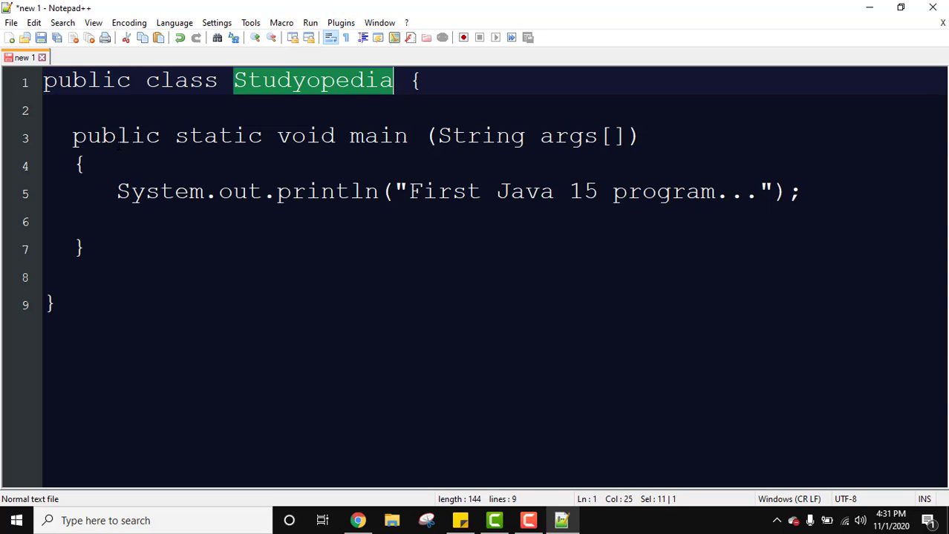
{"action": "left_click", "coordinate": [117, 138]}
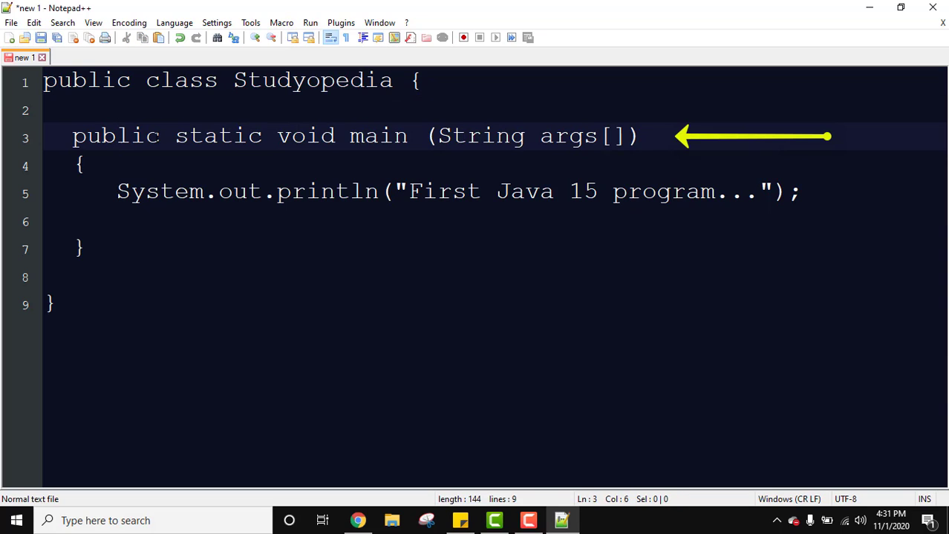
{"action": "left_click", "coordinate": [247, 137]}
{"action": "key", "text": "Right"}
{"action": "key", "text": "Right"}
{"action": "key", "text": "Right"}
{"action": "key", "text": "Right"}
{"action": "key", "text": "Right"}
{"action": "key", "text": "Right"}
{"action": "key", "text": "Right"}
{"action": "key", "text": "Right"}
{"action": "key", "text": "Right"}
{"action": "left_click_drag", "start_coordinate": [541, 138], "coordinate": [598, 138]}
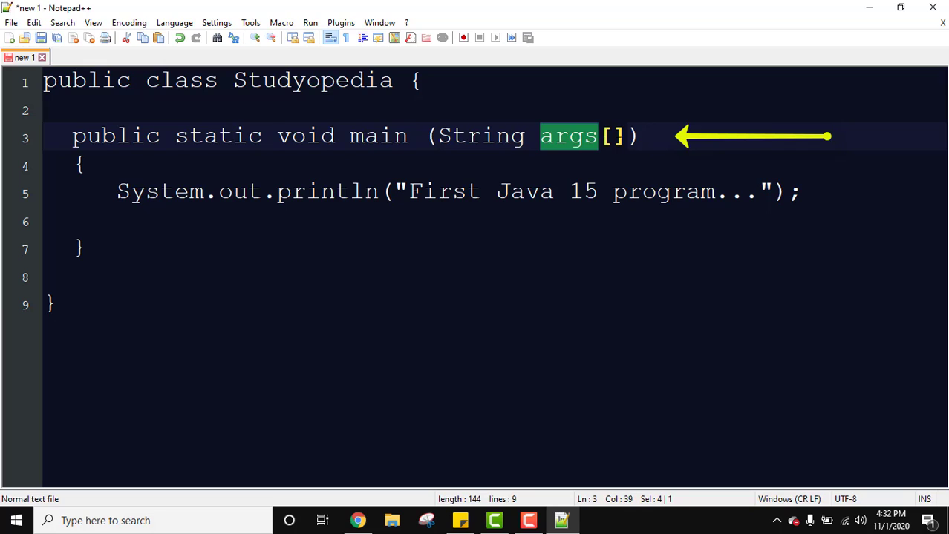
{"action": "left_click", "coordinate": [627, 139]}
{"action": "key", "text": "Left"}
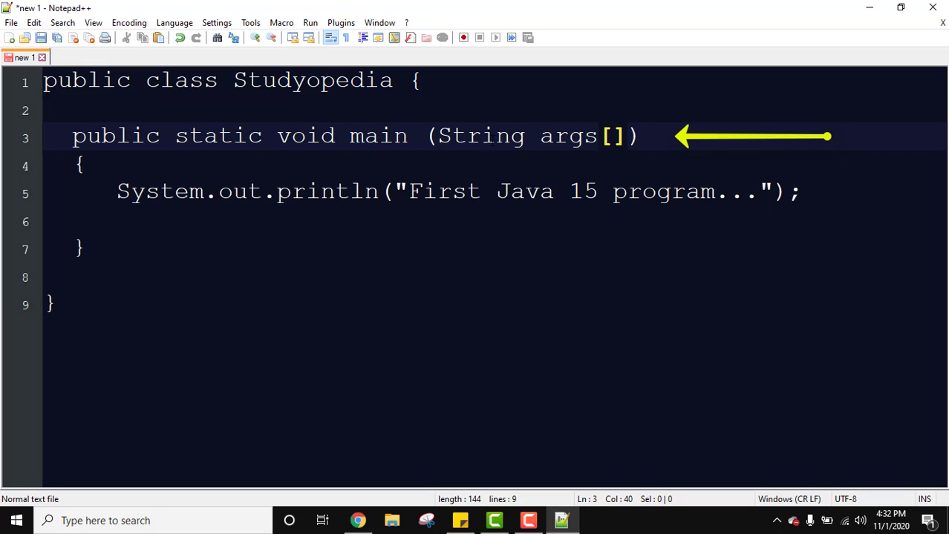
{"action": "double_click", "coordinate": [492, 141]}
{"action": "left_click", "coordinate": [541, 140]}
{"action": "left_click_drag", "start_coordinate": [541, 141], "coordinate": [627, 140]}
{"action": "left_click", "coordinate": [605, 141]}
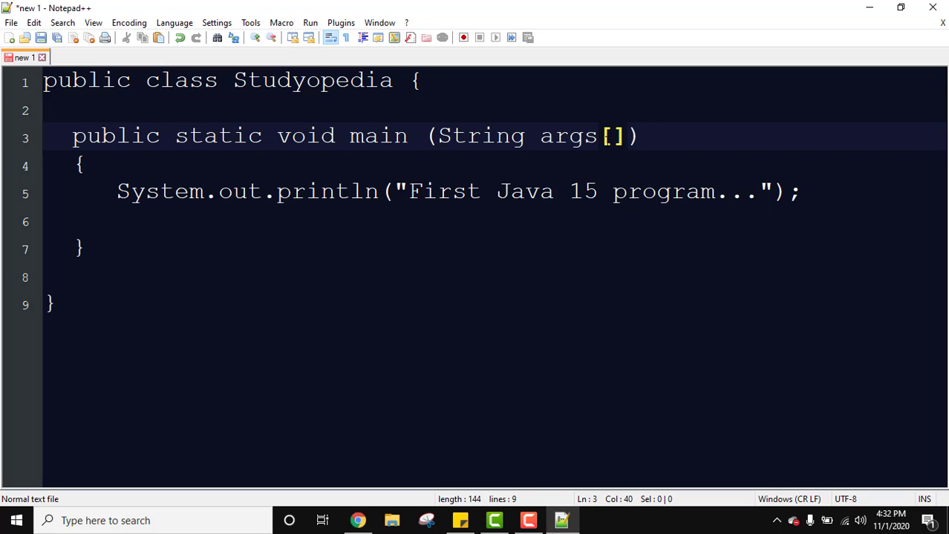
Examine the System.out.println statement on line 5 and the message text passed to it
{"action": "left_click_drag", "start_coordinate": [115, 194], "coordinate": [380, 195]}
{"action": "left_click", "coordinate": [189, 193]}
{"action": "double_click", "coordinate": [189, 193]}
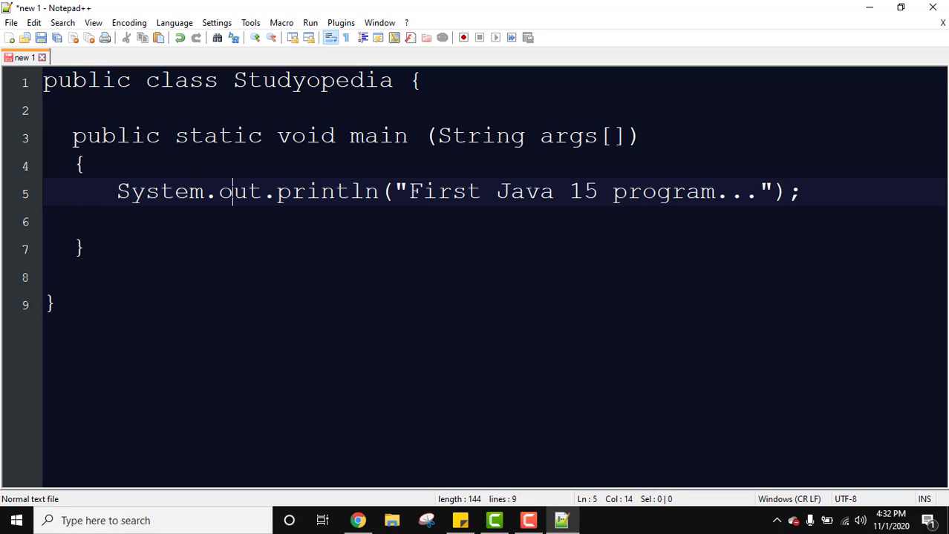
{"action": "double_click", "coordinate": [240, 193]}
{"action": "double_click", "coordinate": [375, 192]}
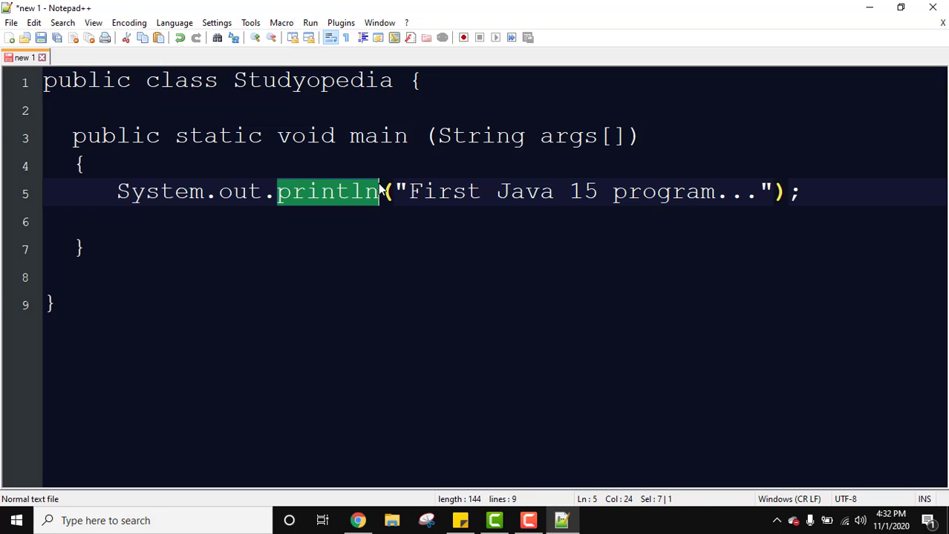
{"action": "left_click", "coordinate": [367, 193]}
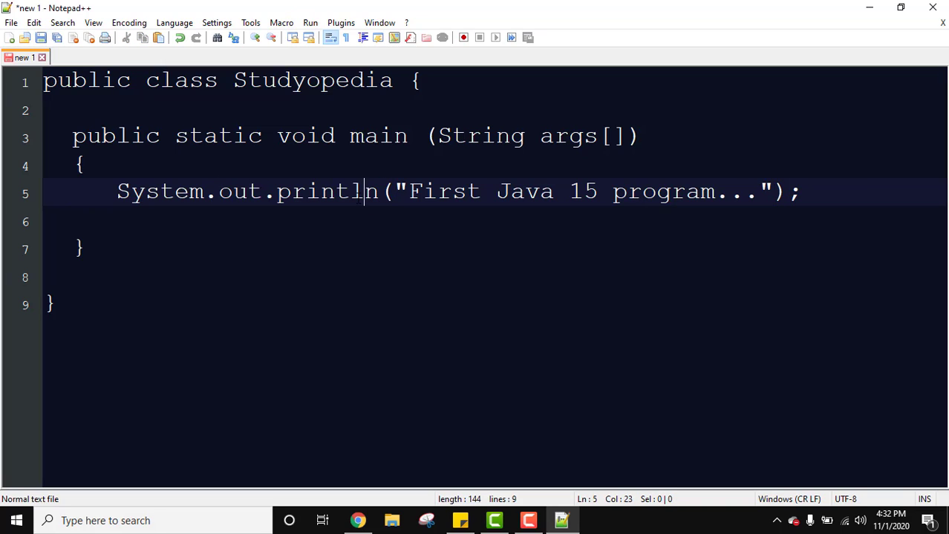
{"action": "left_click_drag", "start_coordinate": [407, 193], "coordinate": [710, 199]}
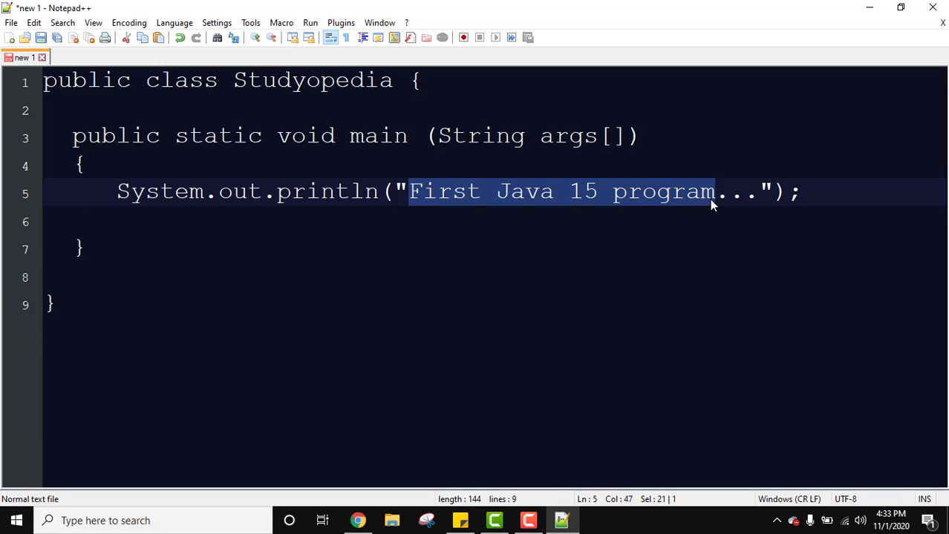
{"action": "left_click", "coordinate": [710, 199]}
Save the program to the Desktop as Studyopedia.java, using the Java source file type
{"action": "left_click", "coordinate": [12, 23]}
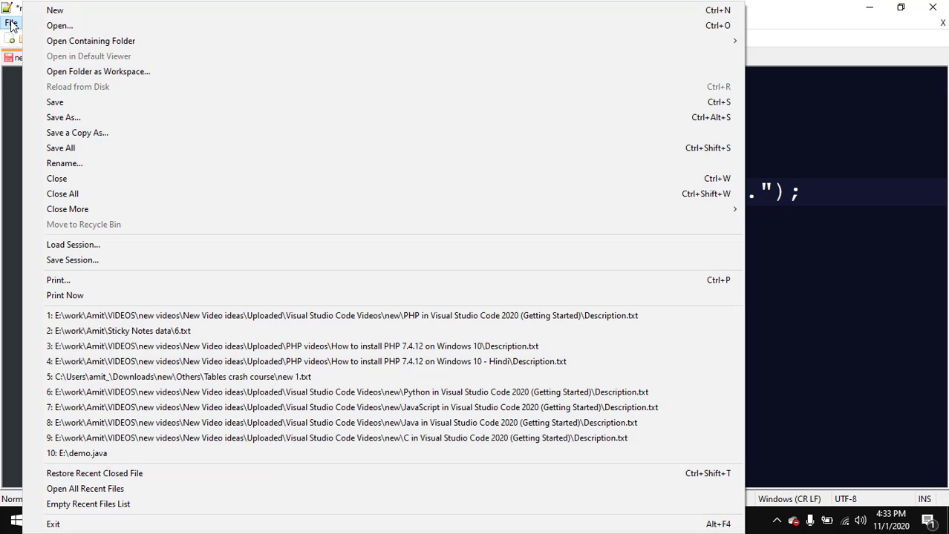
{"action": "left_click", "coordinate": [76, 119]}
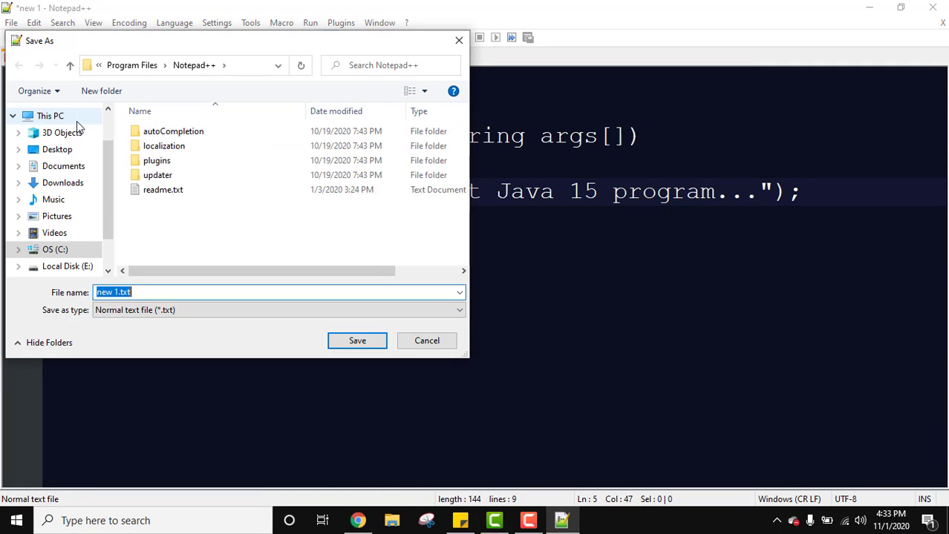
{"action": "left_click", "coordinate": [72, 152]}
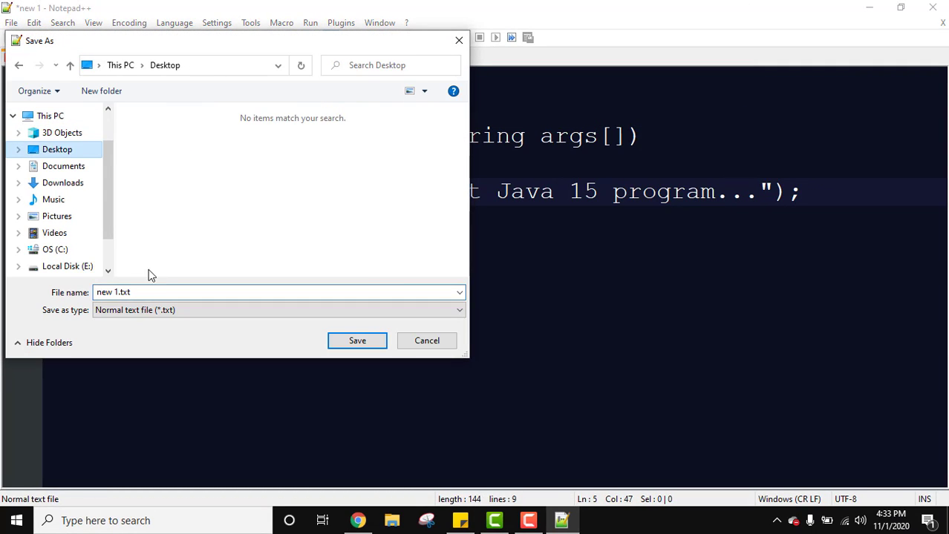
{"action": "left_click", "coordinate": [145, 292]}
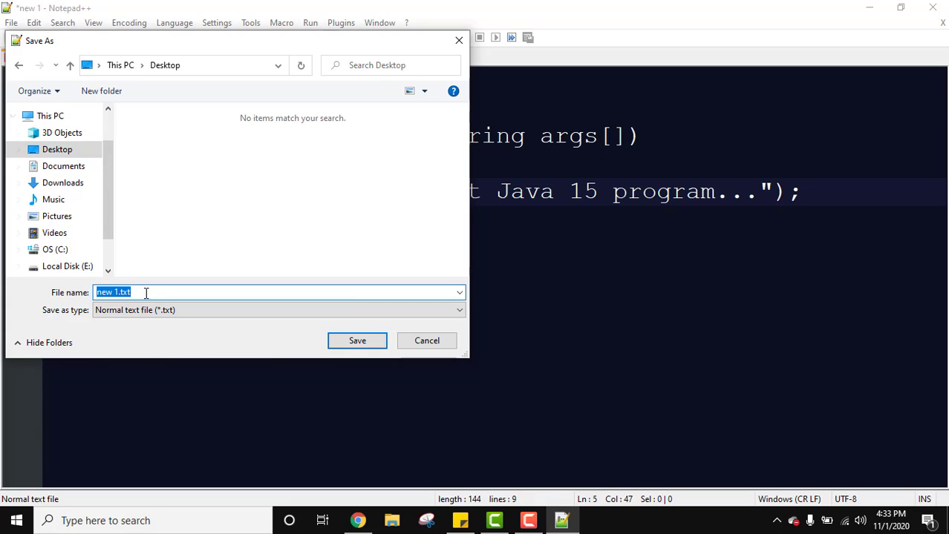
{"action": "type", "text": "Studyopedia"}
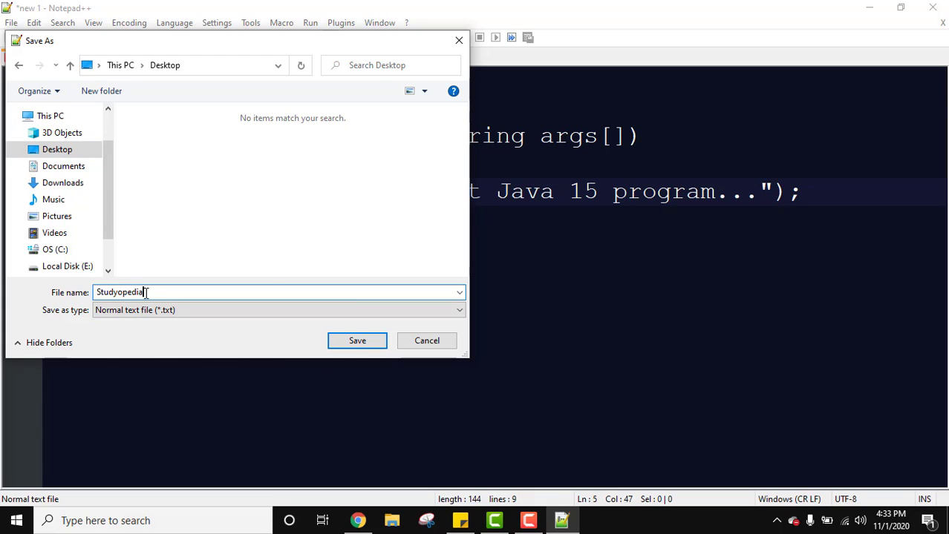
{"action": "type", "text": "."}
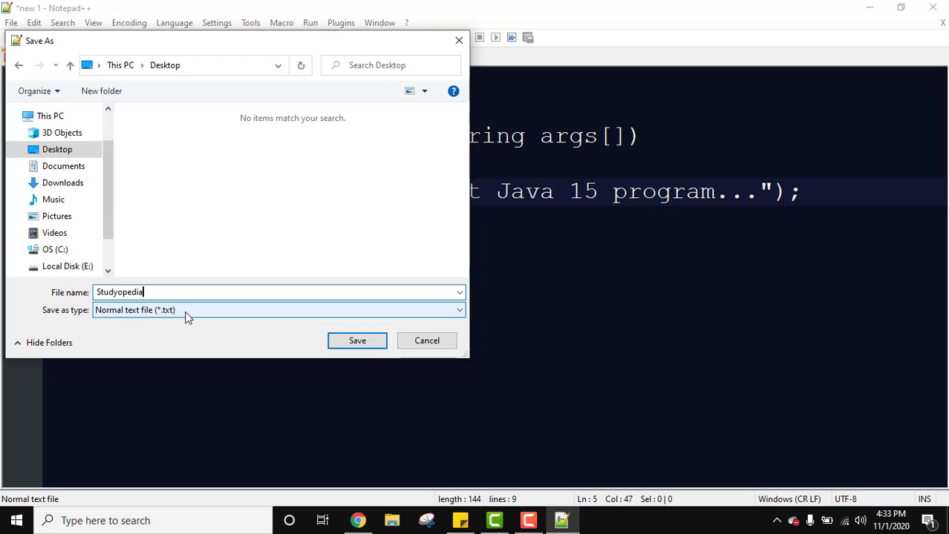
{"action": "left_click", "coordinate": [187, 317]}
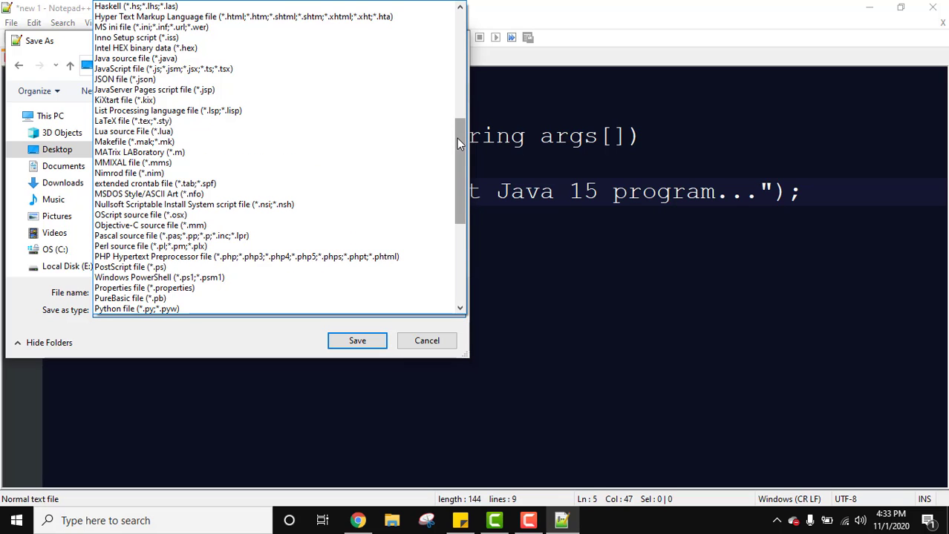
{"action": "left_click", "coordinate": [176, 59]}
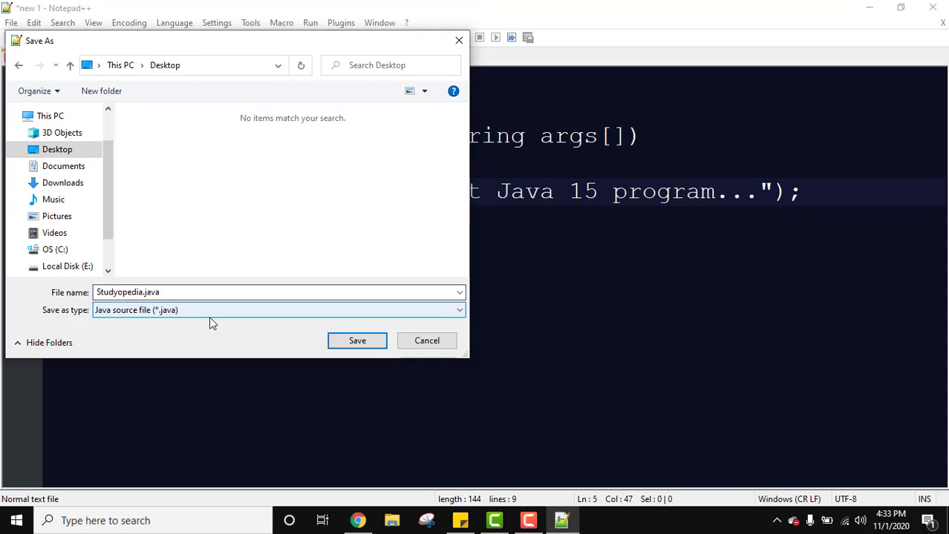
{"action": "left_click", "coordinate": [187, 294]}
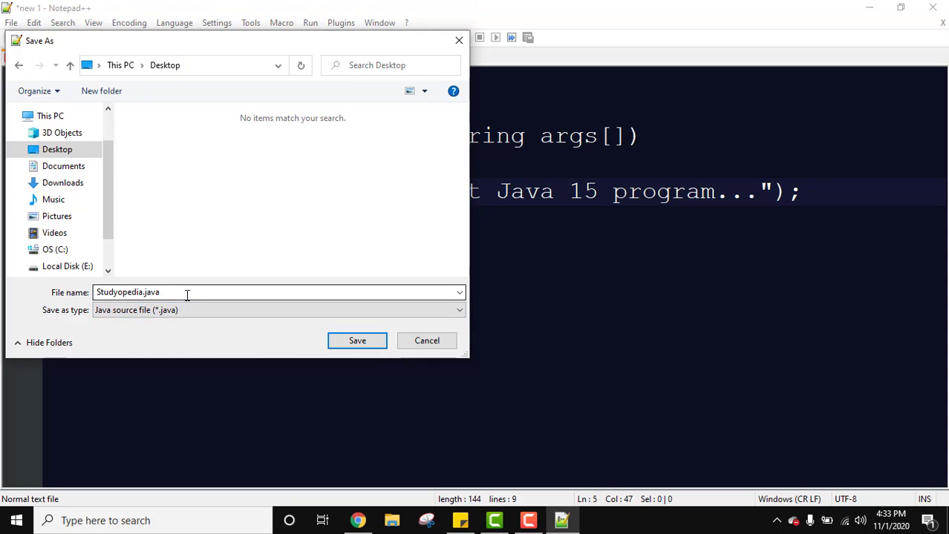
{"action": "left_click", "coordinate": [187, 295]}
{"action": "left_click", "coordinate": [200, 295]}
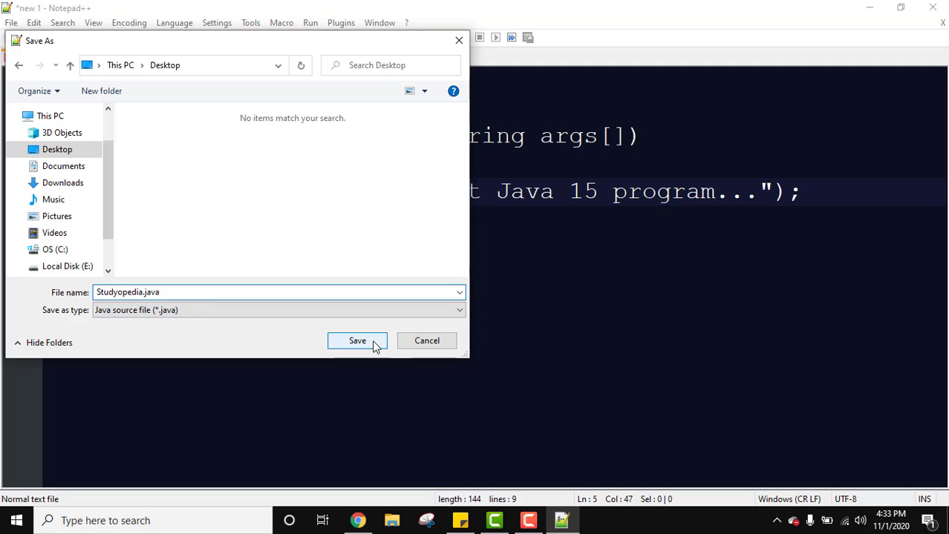
{"action": "left_click", "coordinate": [374, 343]}
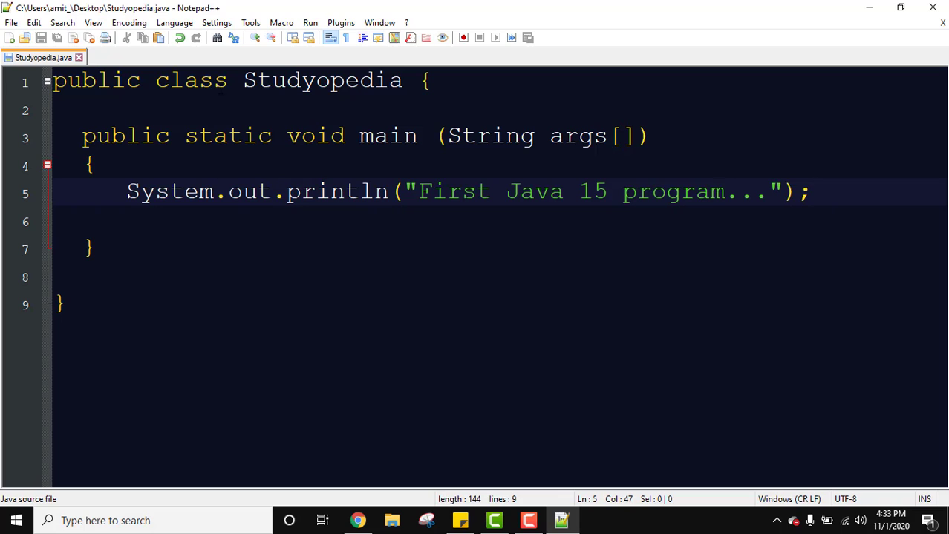
Minimize Notepad++, select the saved Java file on the desktop, and open Command Prompt beside the desktop icons
{"action": "left_click", "coordinate": [864, 7]}
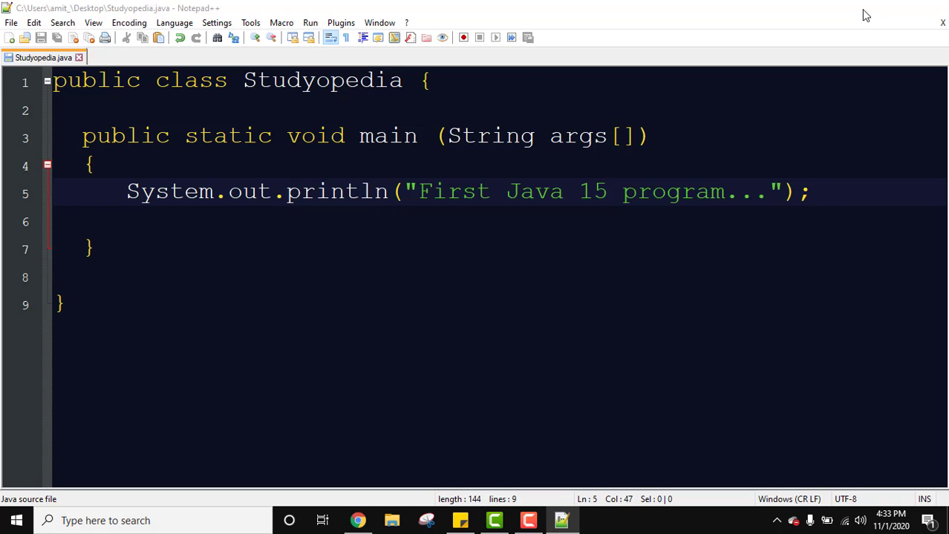
{"action": "left_click", "coordinate": [37, 249]}
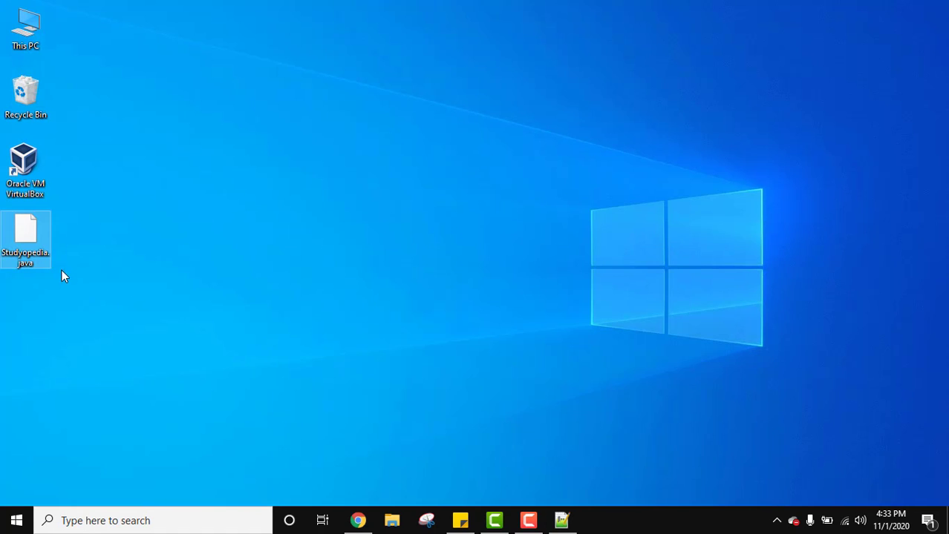
{"action": "left_click", "coordinate": [16, 521]}
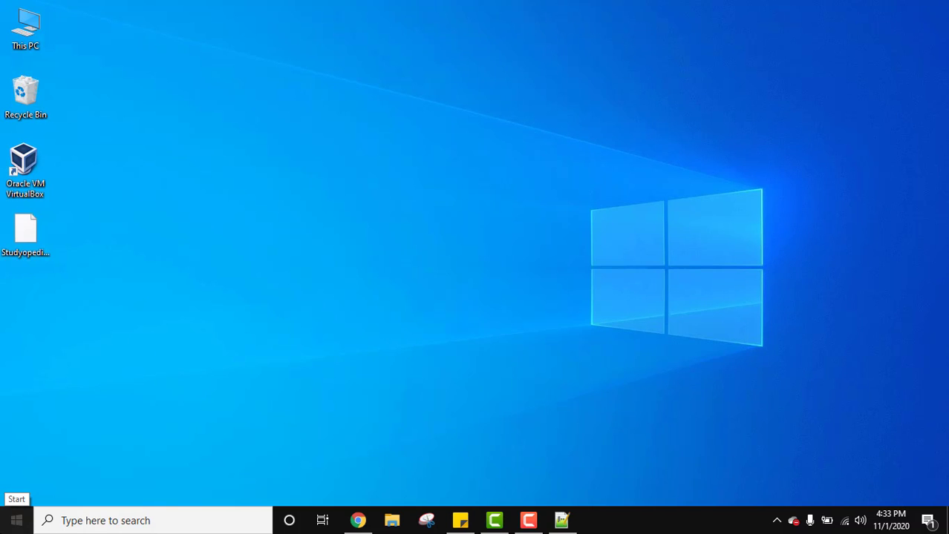
{"action": "type", "text": "cmd"}
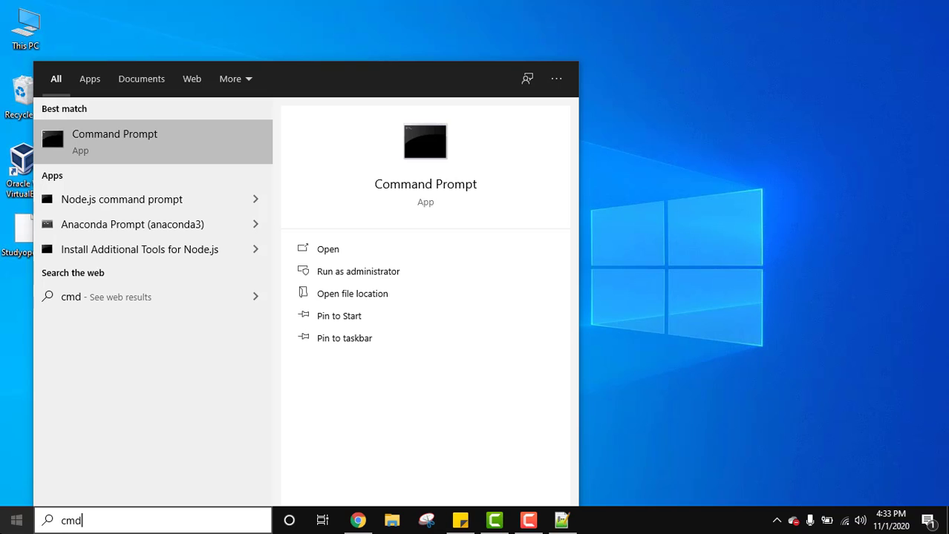
{"action": "left_click", "coordinate": [168, 148]}
{"action": "left_click_drag", "start_coordinate": [309, 52], "coordinate": [408, 37]}
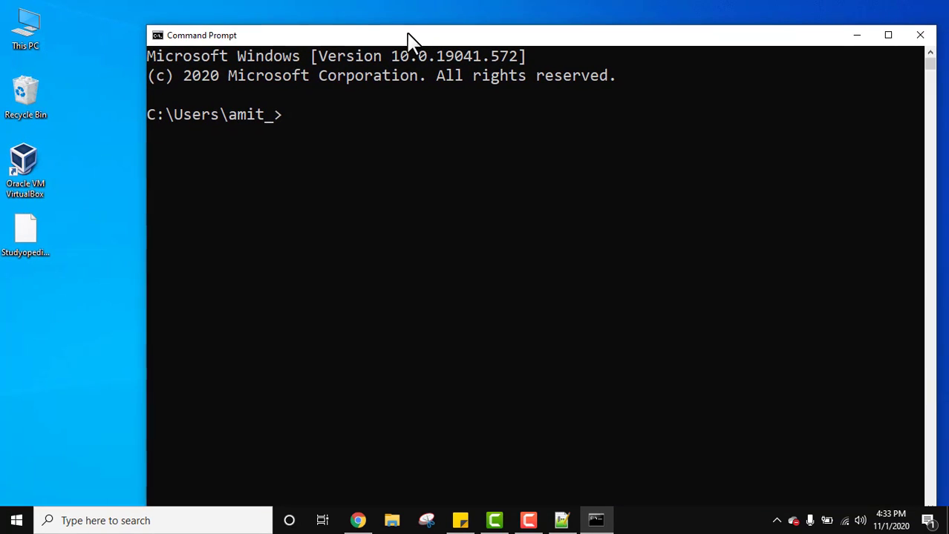
Check the Java installation by running java --version and then javac without arguments
{"action": "type", "text": "java "}
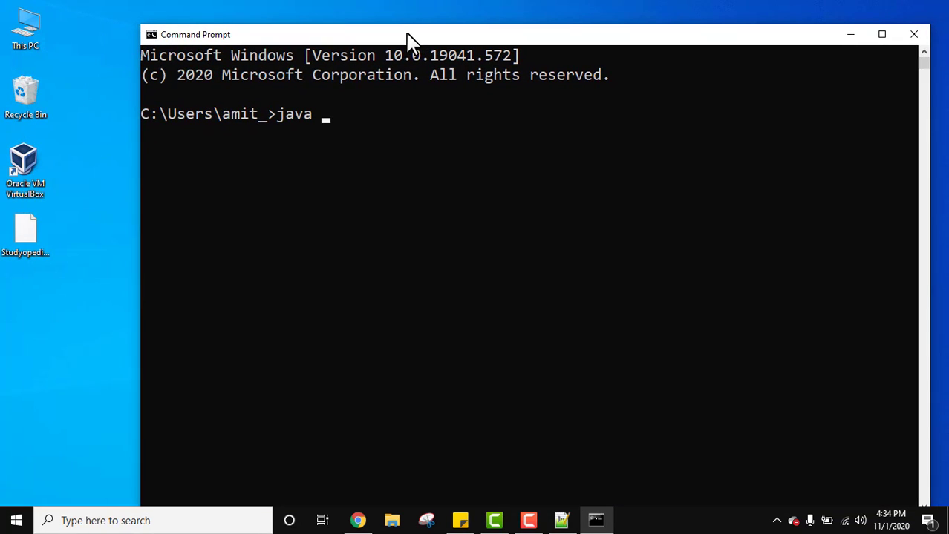
{"action": "type", "text": "--version"}
{"action": "key", "text": "Return"}
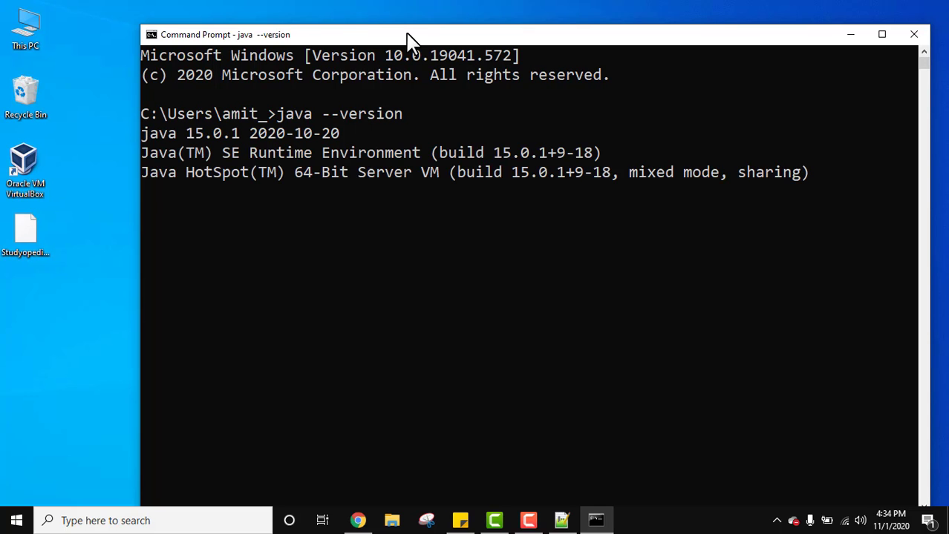
{"action": "type", "text": "javac"}
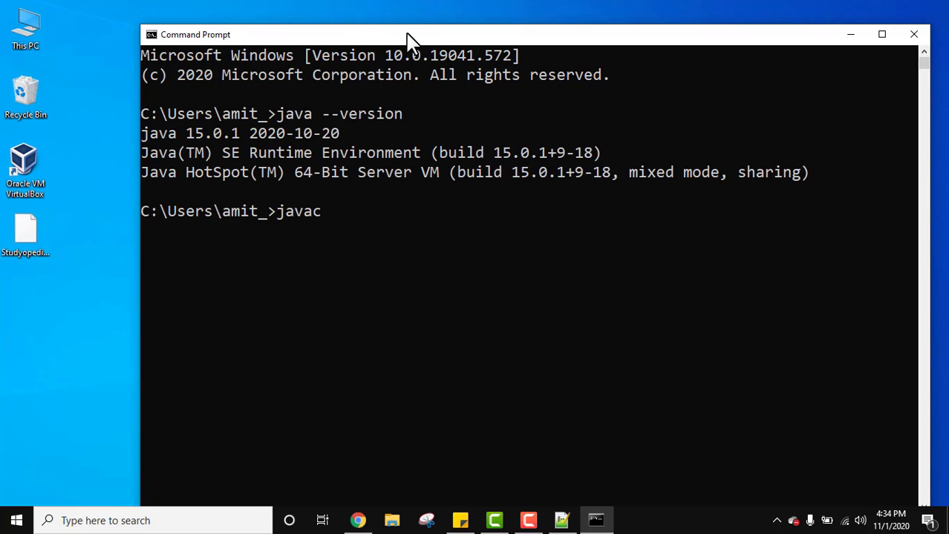
{"action": "key", "text": "Return"}
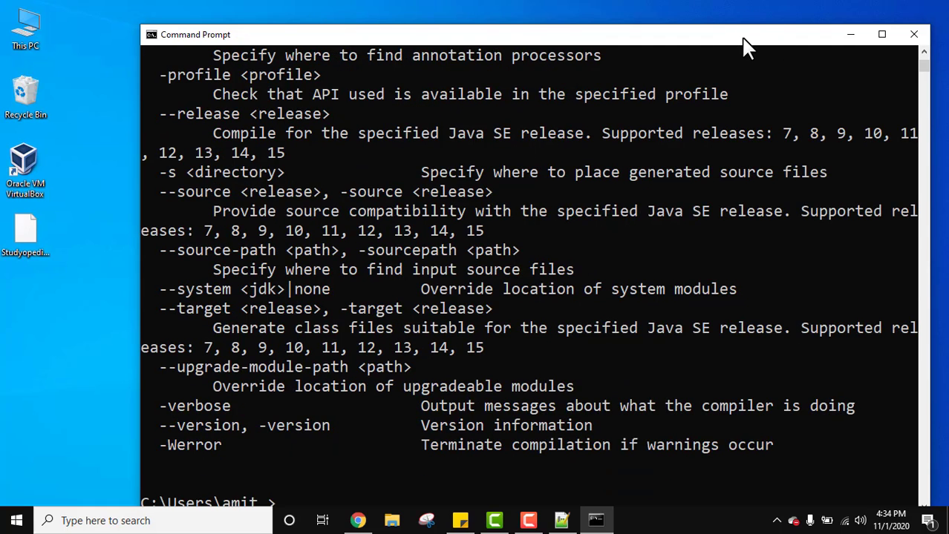
List the contents of the user's home folder with dir and locate the Desktop directory in the listing
{"action": "left_click_drag", "start_coordinate": [745, 42], "coordinate": [755, 22]}
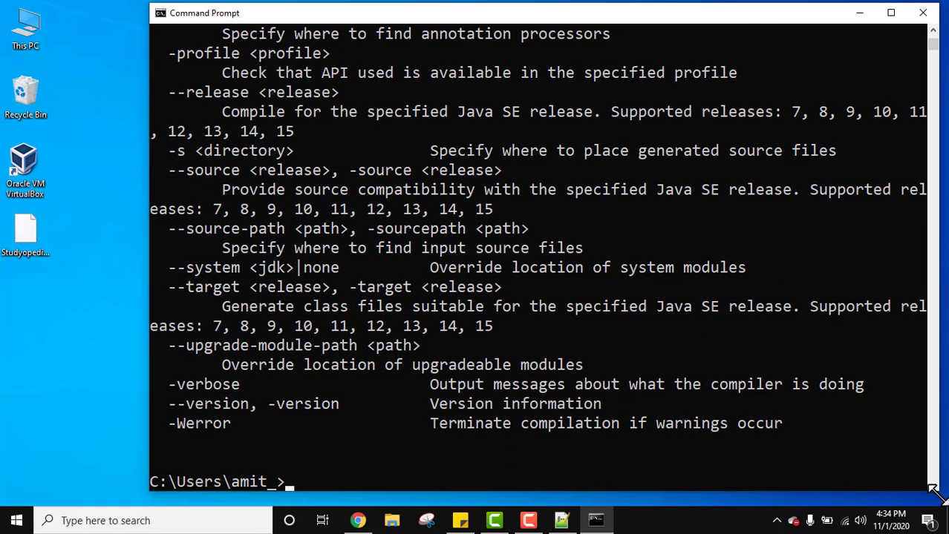
{"action": "left_click", "coordinate": [933, 486]}
{"action": "left_click", "coordinate": [933, 486]}
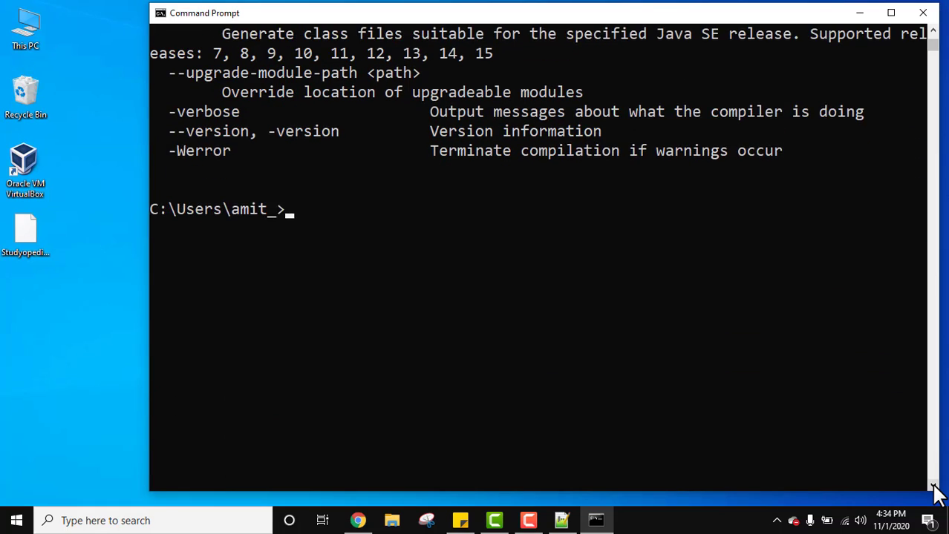
{"action": "left_click", "coordinate": [933, 487]}
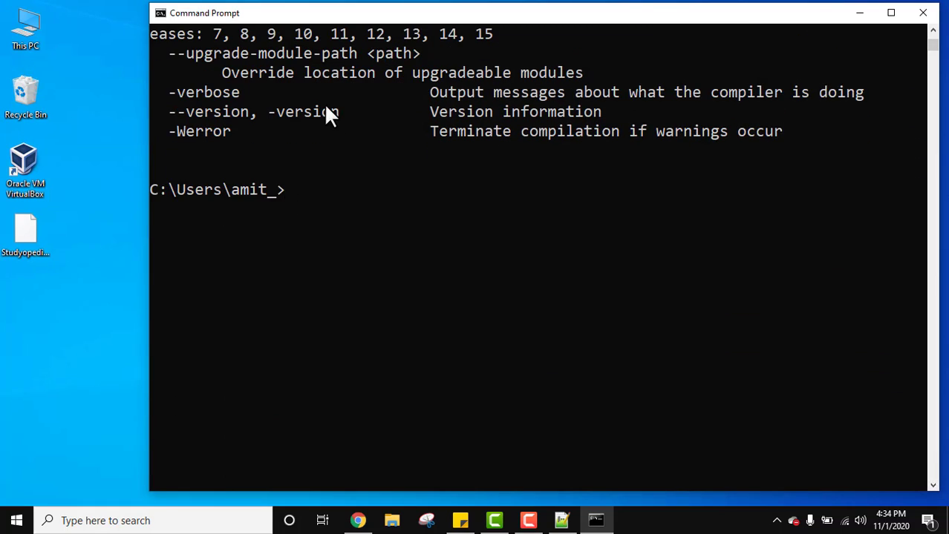
{"action": "type", "text": "dir"}
{"action": "key", "text": "Return"}
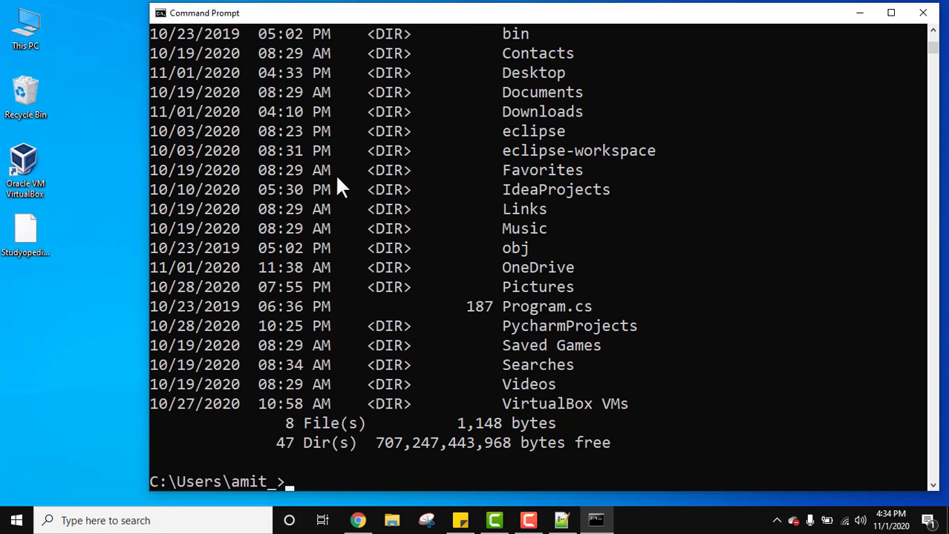
{"action": "double_click", "coordinate": [539, 73]}
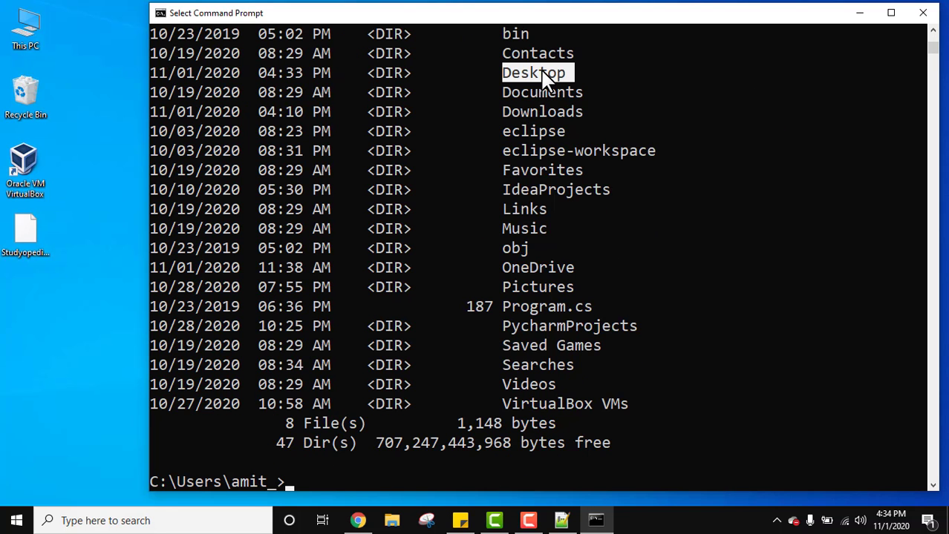
{"action": "left_click", "coordinate": [543, 72]}
Change the working directory to Desktop with cd Desktop
{"action": "left_click", "coordinate": [932, 488]}
{"action": "left_click", "coordinate": [932, 487]}
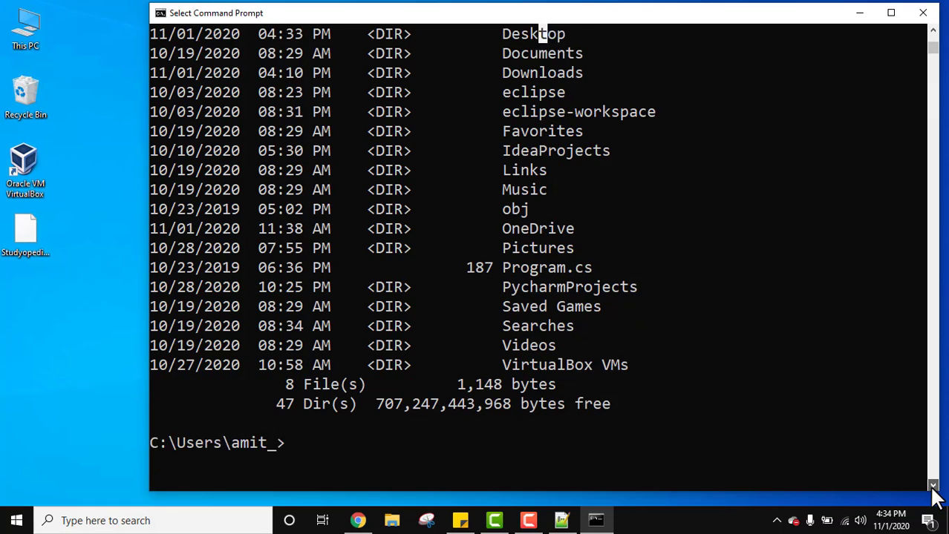
{"action": "left_click", "coordinate": [932, 488]}
{"action": "left_click", "coordinate": [933, 488]}
{"action": "left_click", "coordinate": [932, 488]}
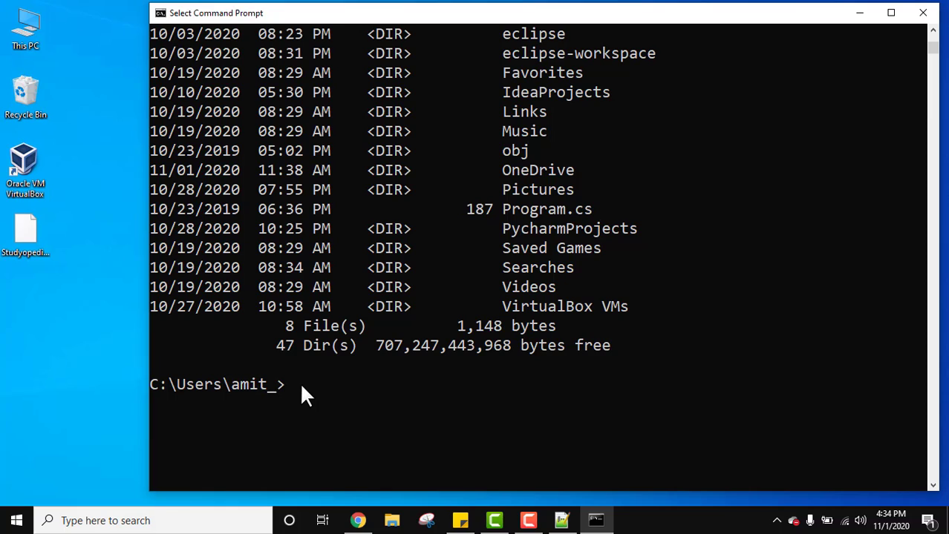
{"action": "type", "text": "cd Desktop"}
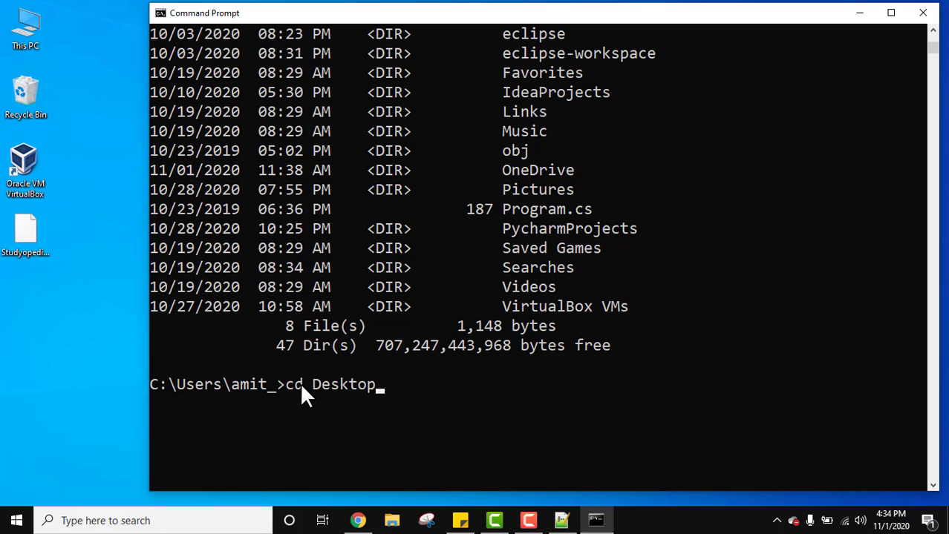
{"action": "key", "text": "Return"}
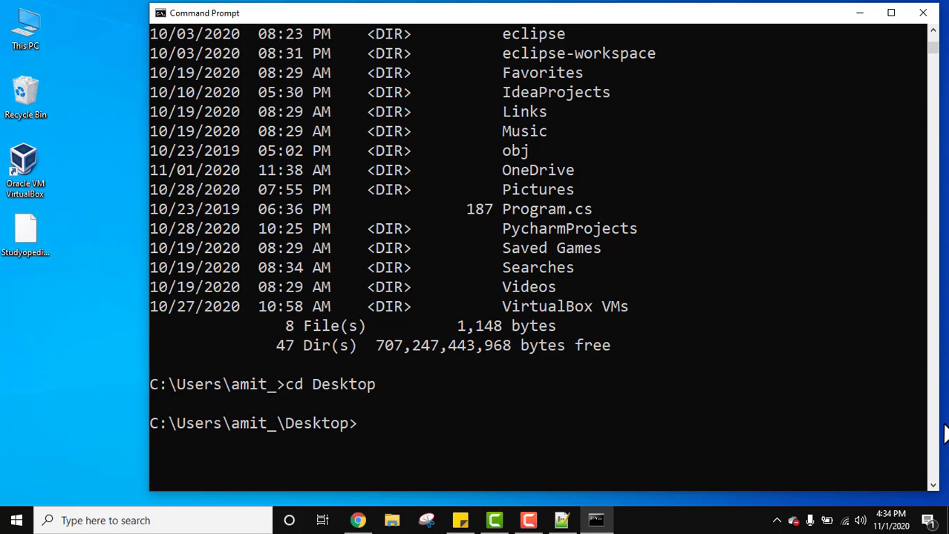
List the files in the Desktop directory with dir to check for Studyopedia.java
{"action": "left_click", "coordinate": [933, 485]}
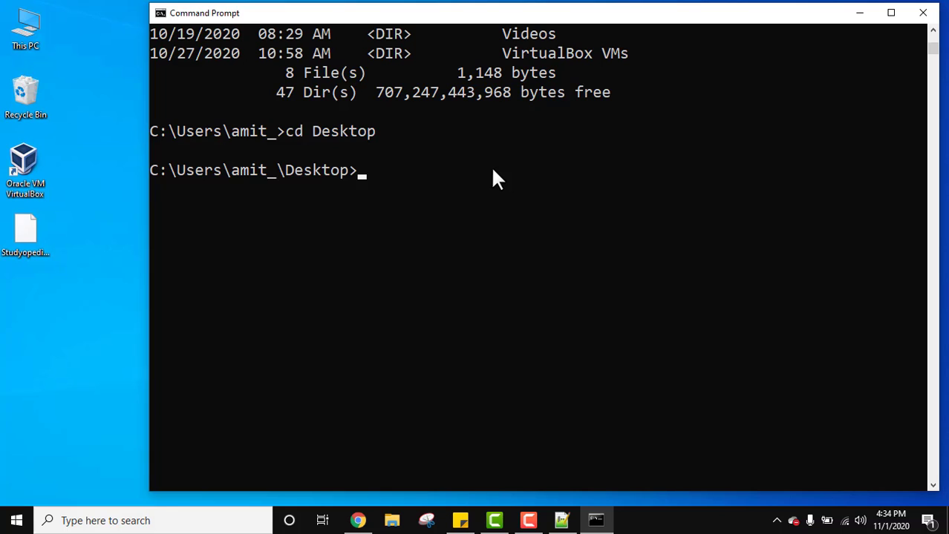
{"action": "type", "text": "dir"}
{"action": "key", "text": "Return"}
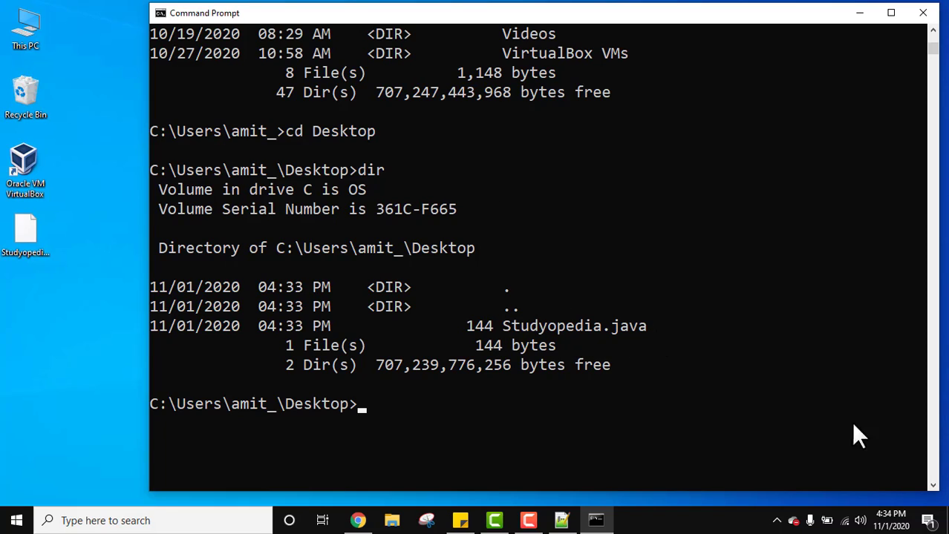
Enter the compile command javac Studyopedia.java at the Desktop prompt without running it yet
{"action": "left_click", "coordinate": [933, 487]}
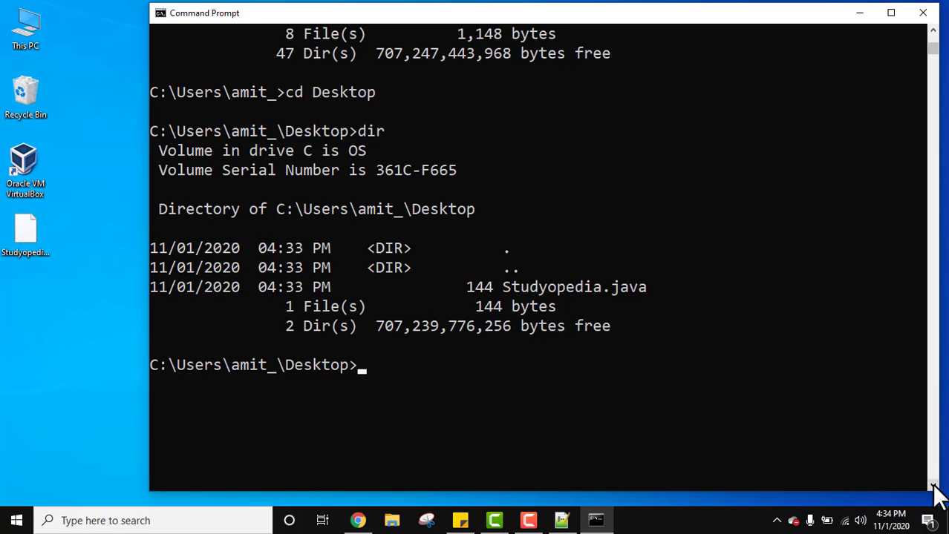
{"action": "left_click", "coordinate": [933, 486]}
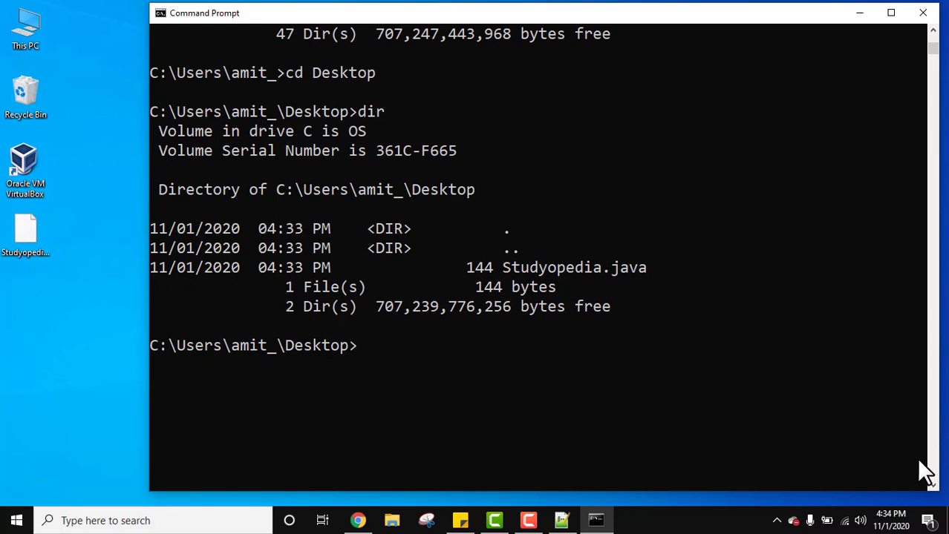
{"action": "left_click", "coordinate": [933, 487]}
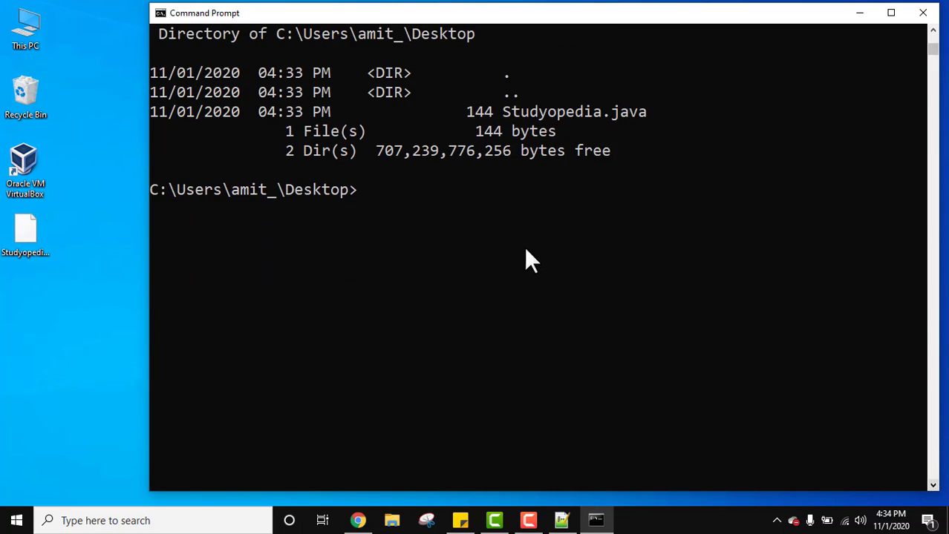
{"action": "type", "text": "javac Study"}
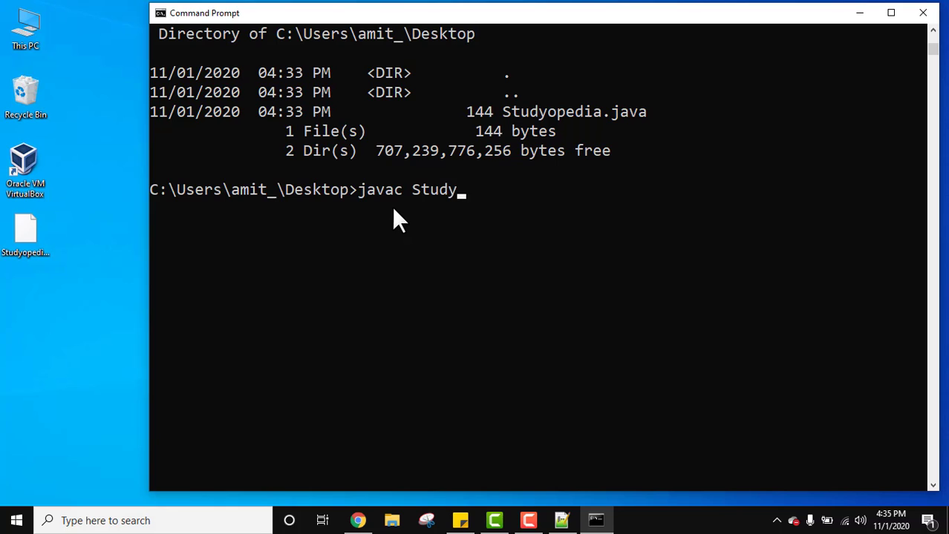
{"action": "type", "text": "opedia.java"}
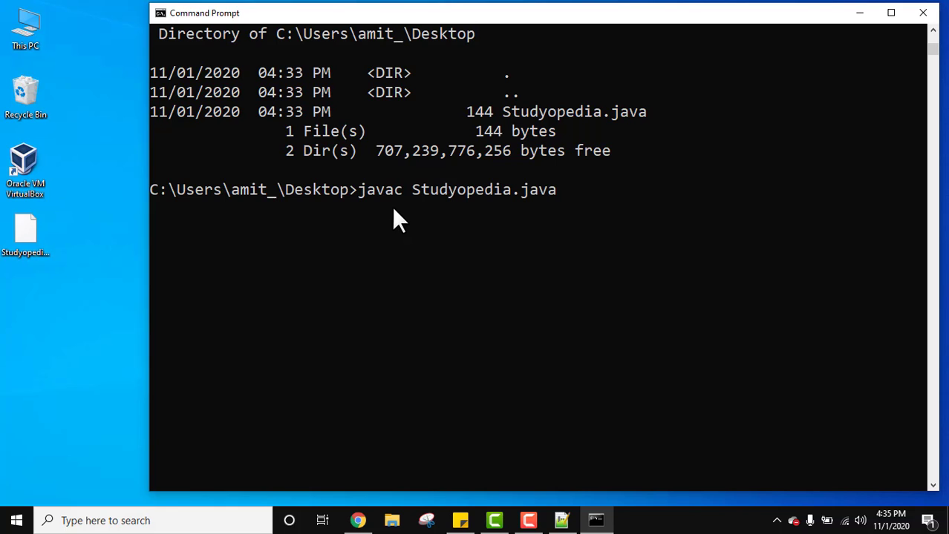
Switch to Notepad++ to check the public class name against the file name in the compile command, and return to Command Prompt
{"action": "left_click", "coordinate": [562, 520]}
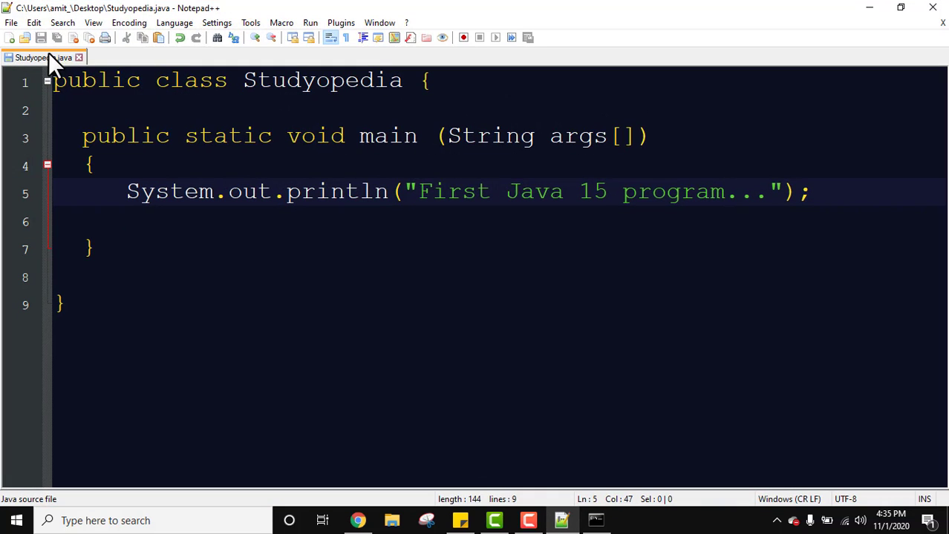
{"action": "left_click", "coordinate": [301, 82]}
{"action": "double_click", "coordinate": [388, 88]}
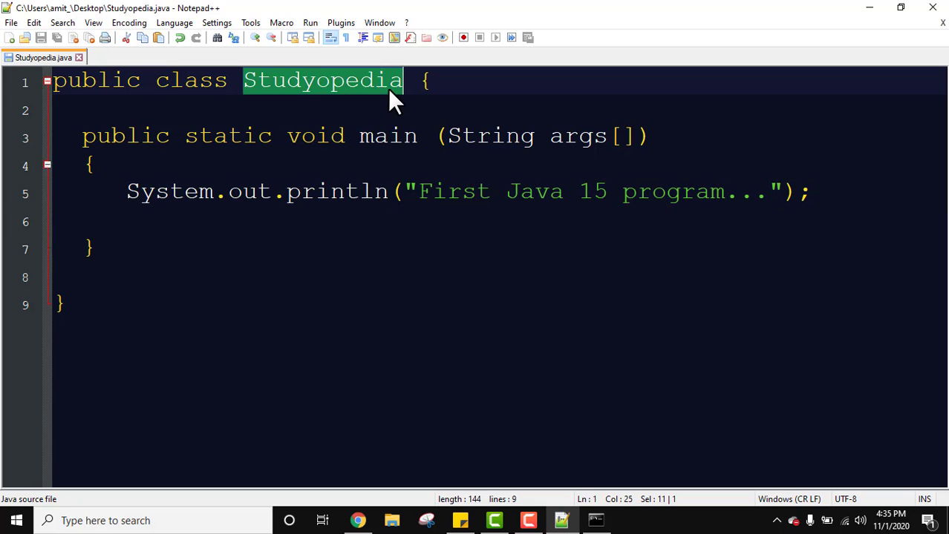
{"action": "left_click", "coordinate": [389, 88]}
{"action": "left_click", "coordinate": [869, 7]}
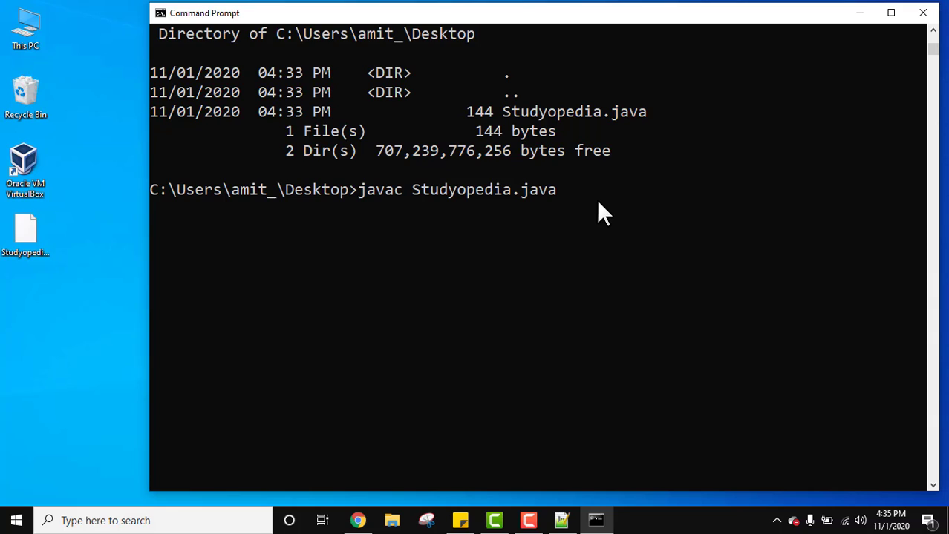
Execute the entered javac command to compile the program and inspect the compiled class file on the desktop
{"action": "key", "text": "Return"}
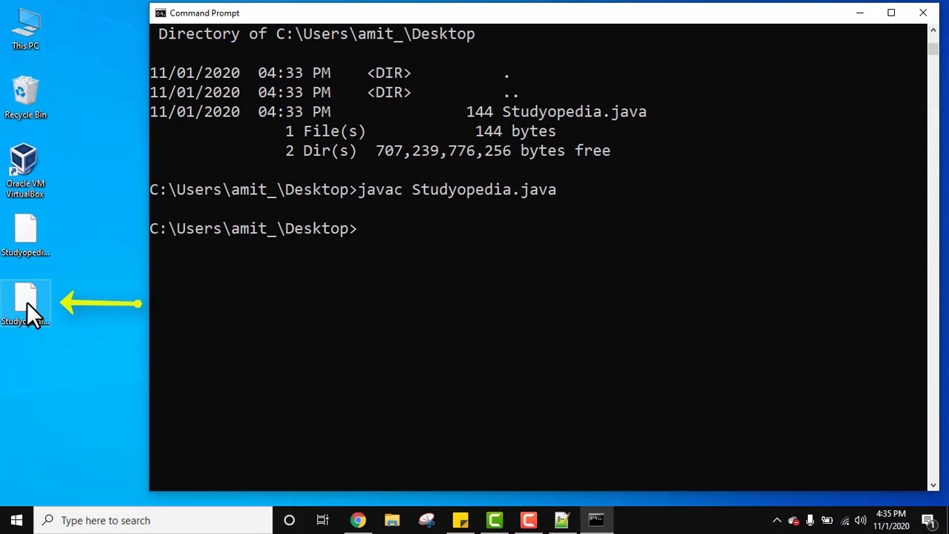
{"action": "left_click", "coordinate": [46, 324]}
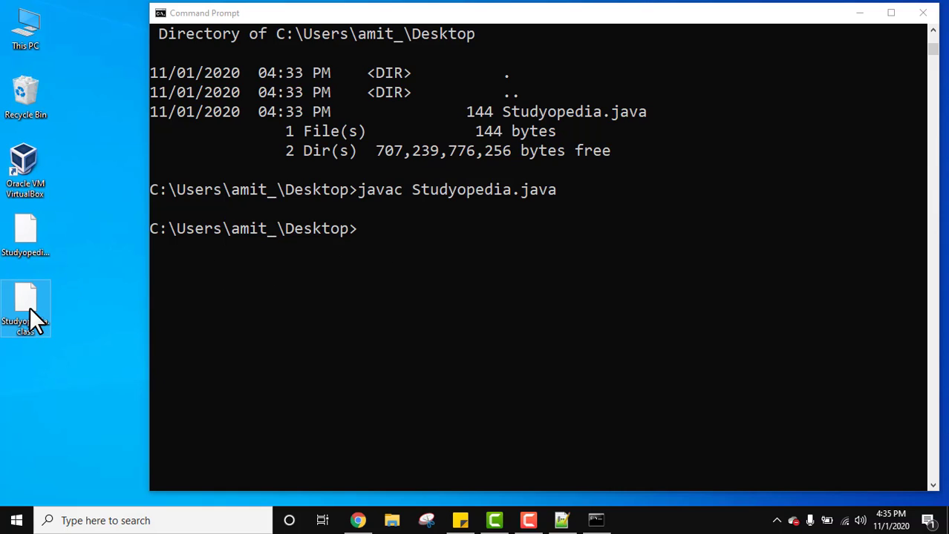
{"action": "mouse_move", "coordinate": [30, 308]}
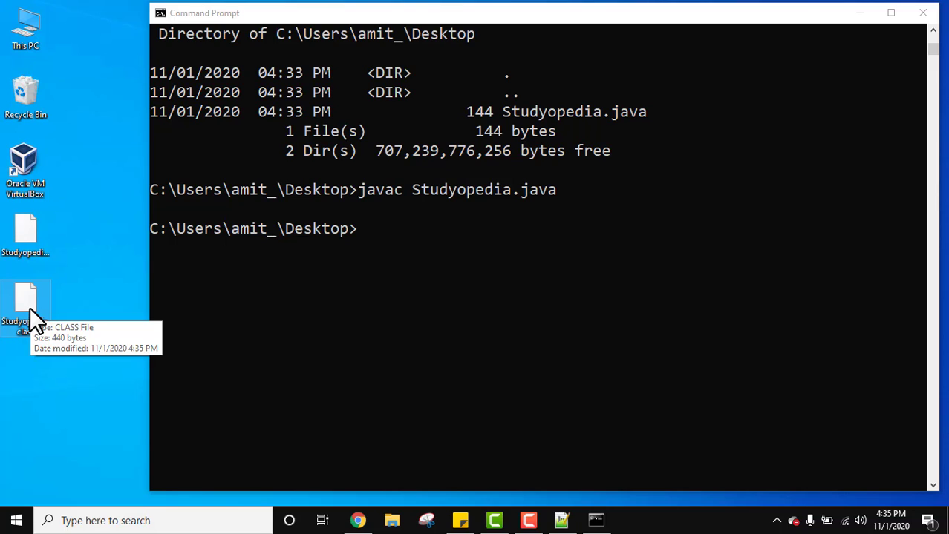
Run the compiled program from the Desktop directory with java Studyopedia
{"action": "left_click", "coordinate": [419, 232]}
{"action": "type", "text": "java"}
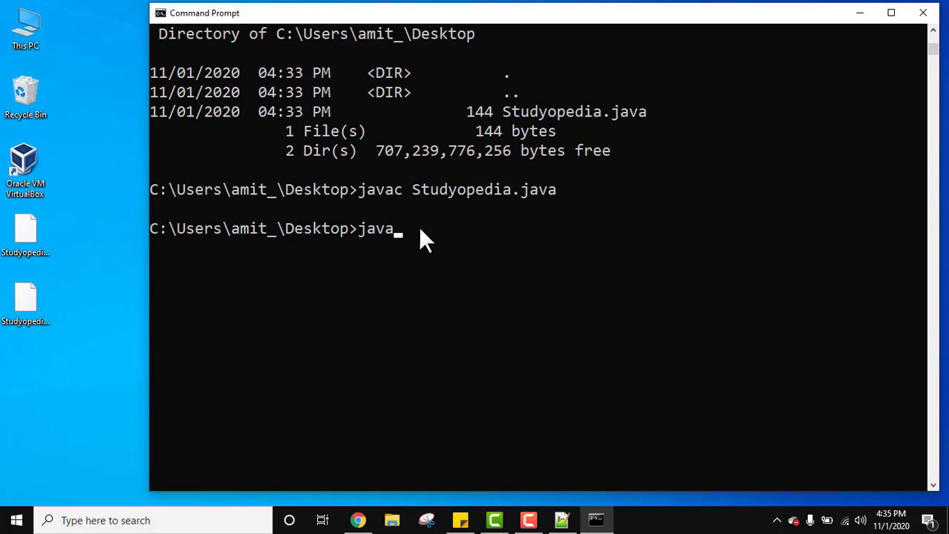
{"action": "type", "text": " Studyopedia"}
{"action": "key", "text": "Return"}
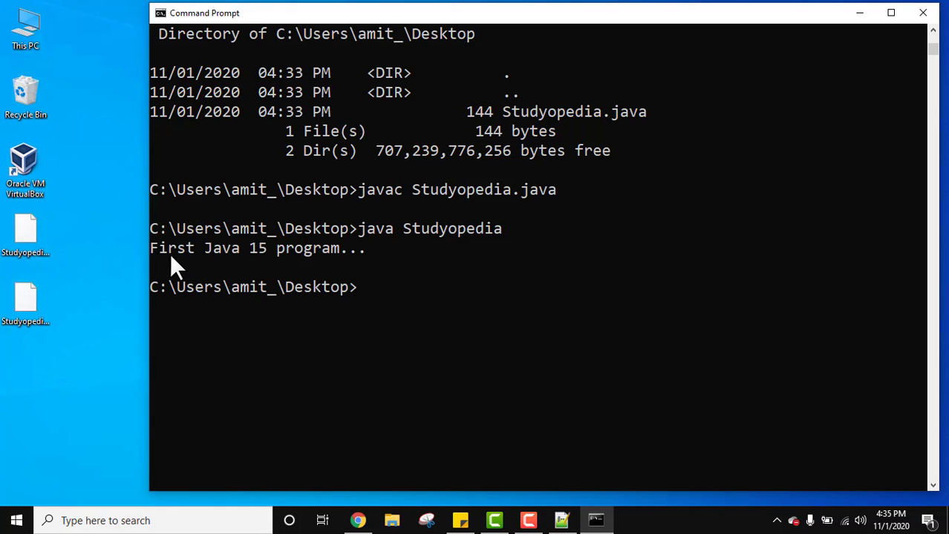
Switch to Notepad++ to compare the println text in the source with the program's output, and return to Command Prompt
{"action": "left_click", "coordinate": [561, 520]}
{"action": "left_click_drag", "start_coordinate": [419, 191], "coordinate": [812, 192]}
{"action": "left_click", "coordinate": [867, 8]}
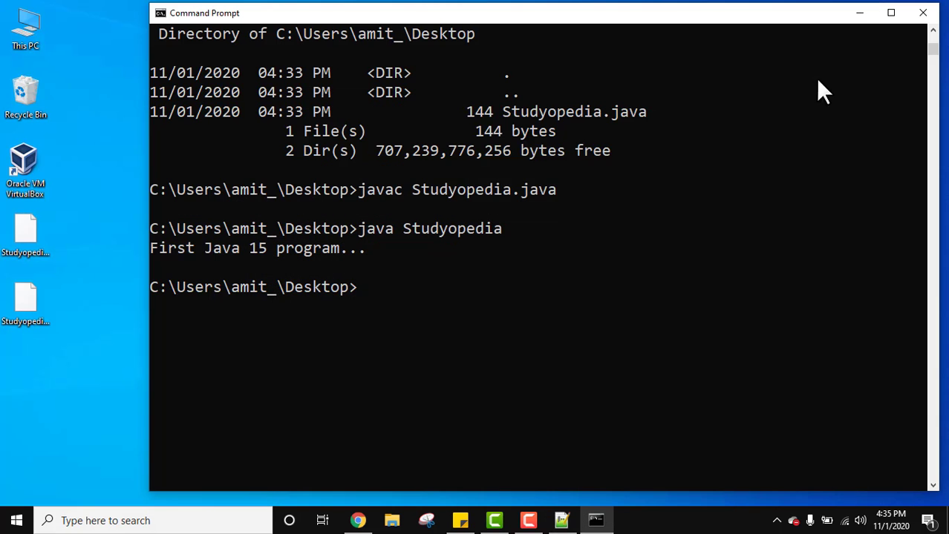